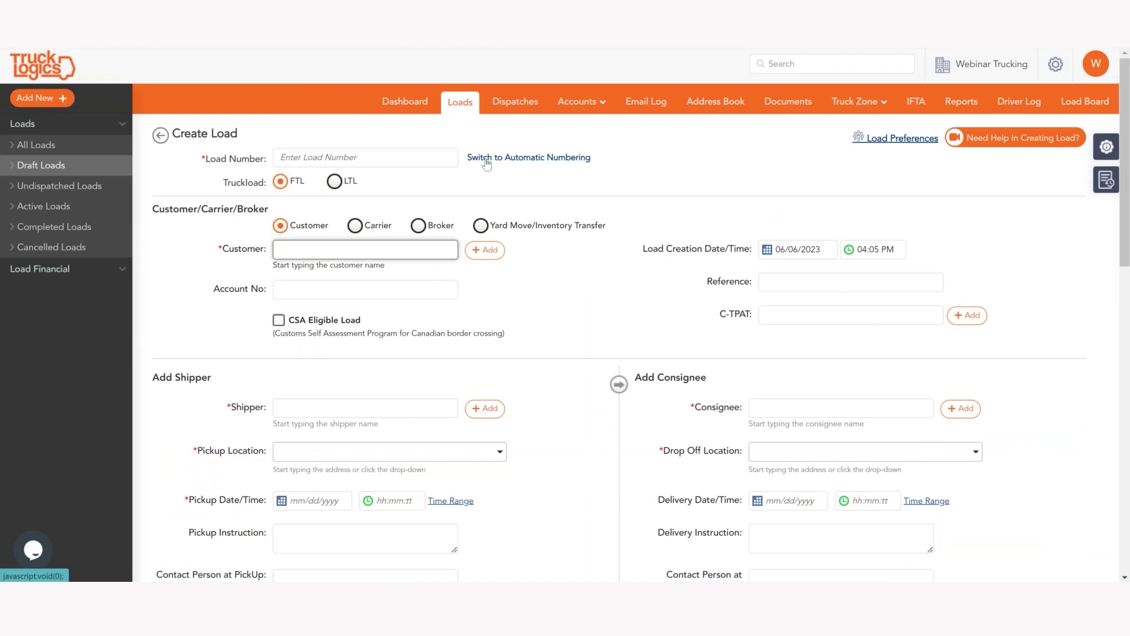
# Switch the load to automatic numbering with the prefix LOAD and seed 10000, and save the setting.
pyautogui.click(428, 156)
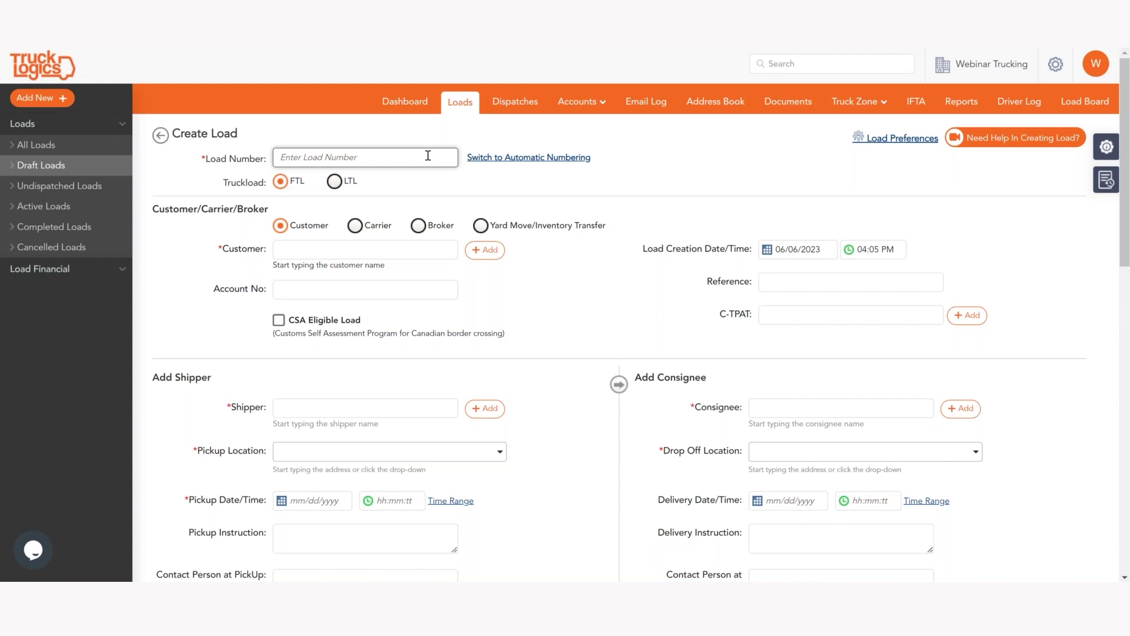
pyautogui.click(525, 169)
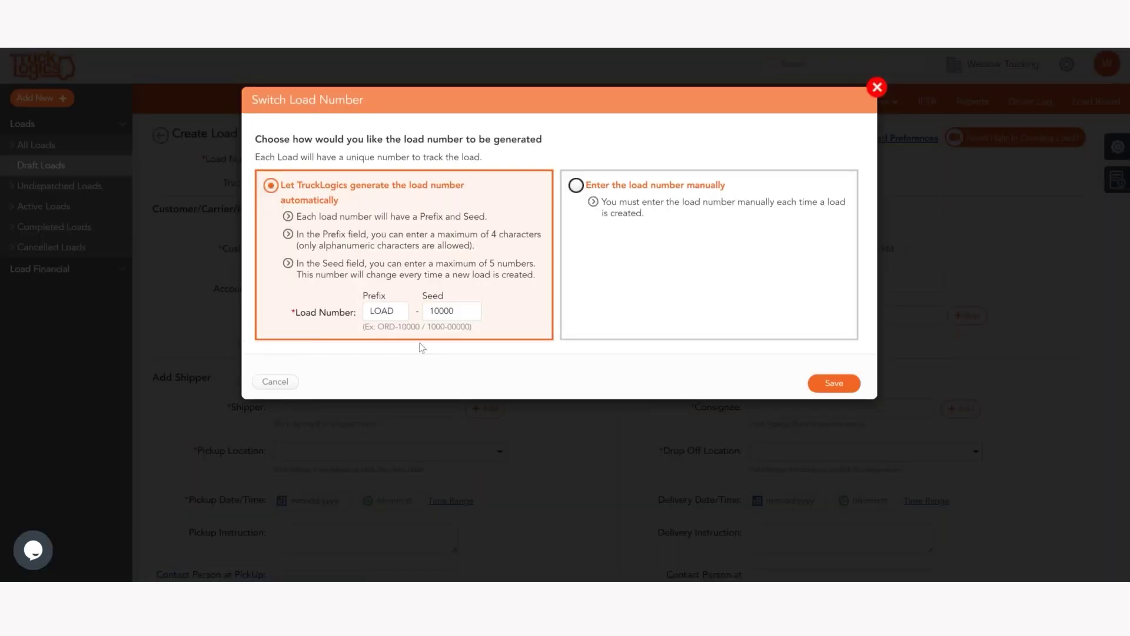
pyautogui.click(815, 386)
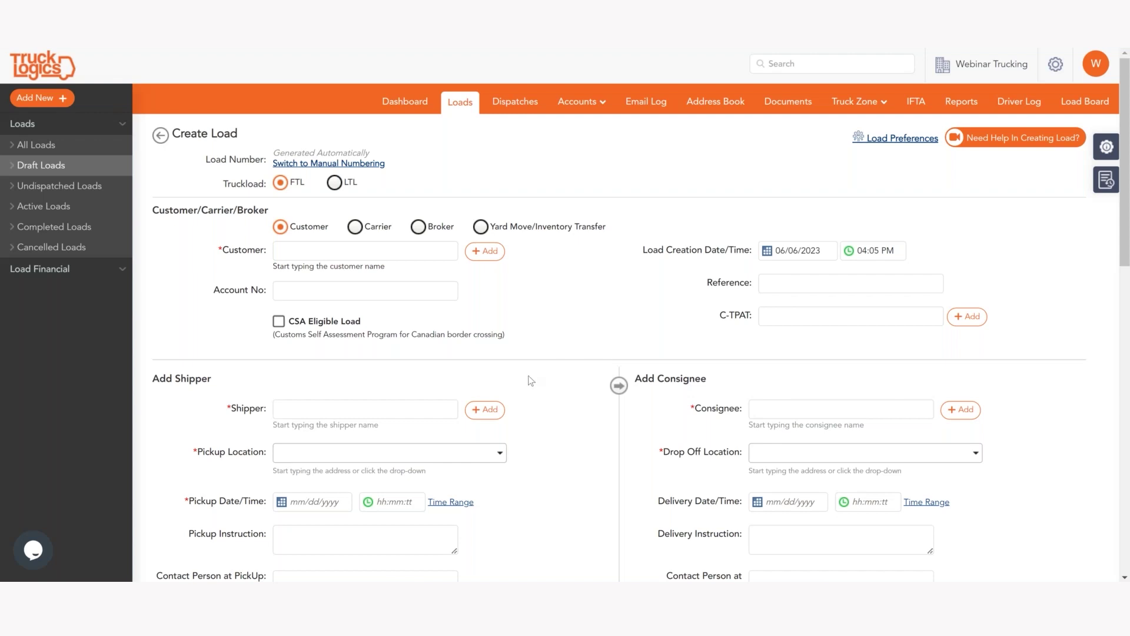
# Choose Amazon, Rock Hill, SC as the load's customer.
pyautogui.click(335, 242)
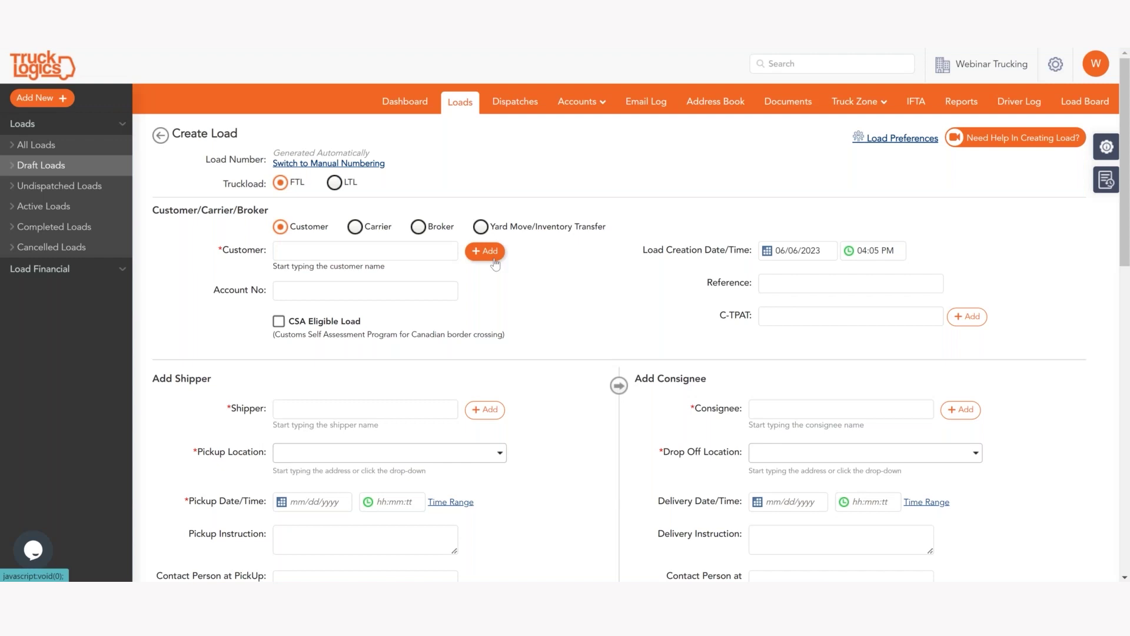
pyautogui.click(450, 254)
pyautogui.click(450, 254)
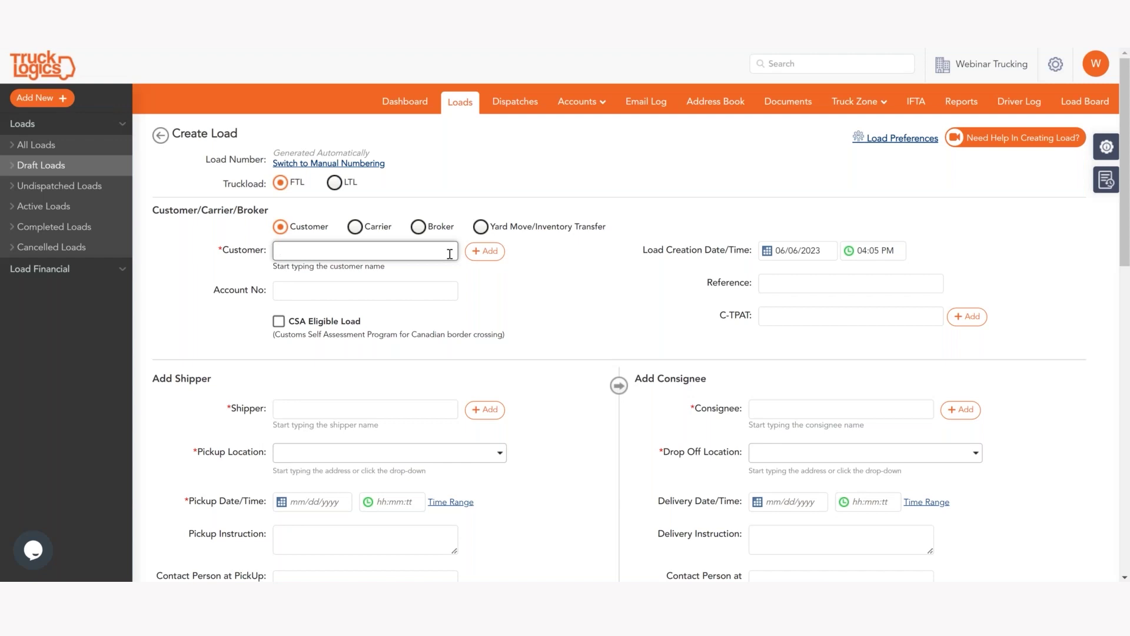
pyautogui.write('am')
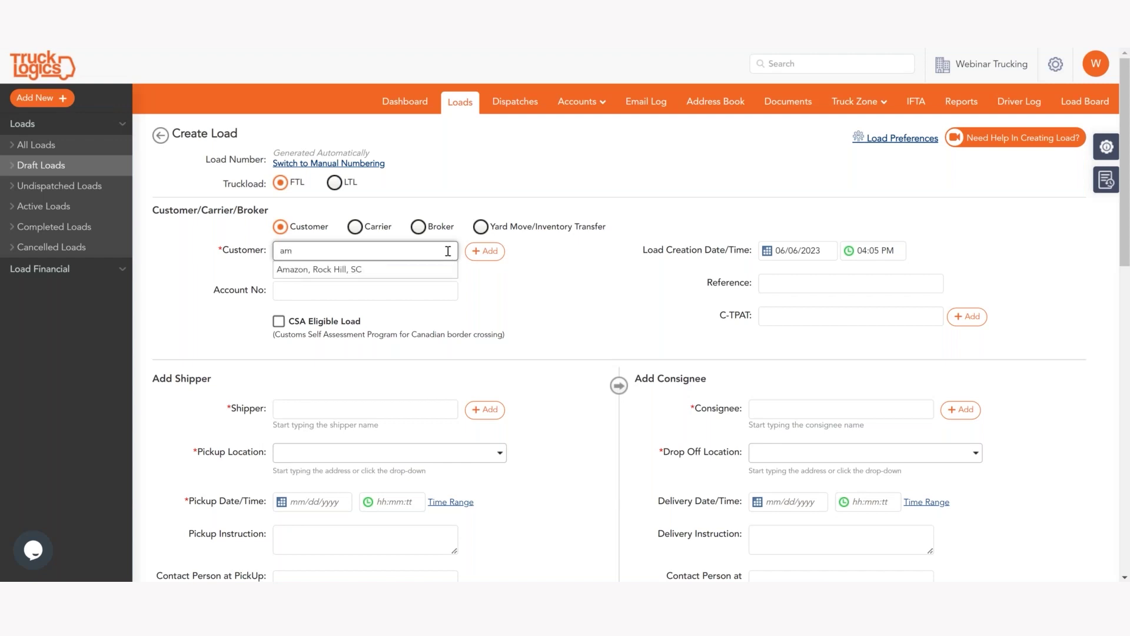
pyautogui.click(442, 272)
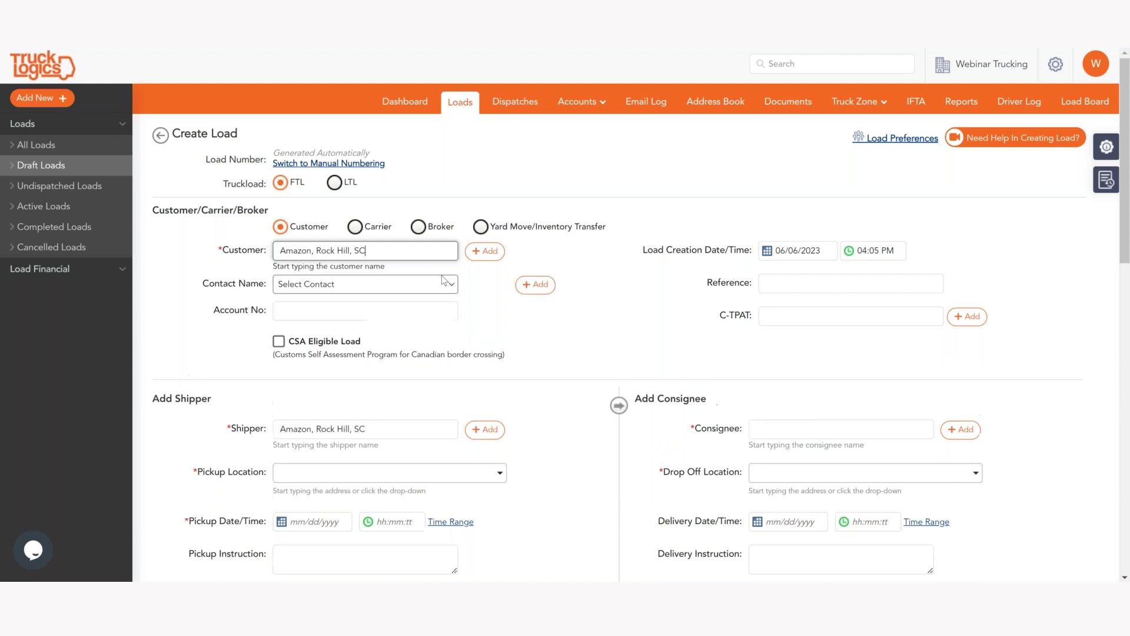
# Set the shipper's pickup date to 06/06/2023 and save the shipper entry.
pyautogui.scroll(-3, 611, 332)
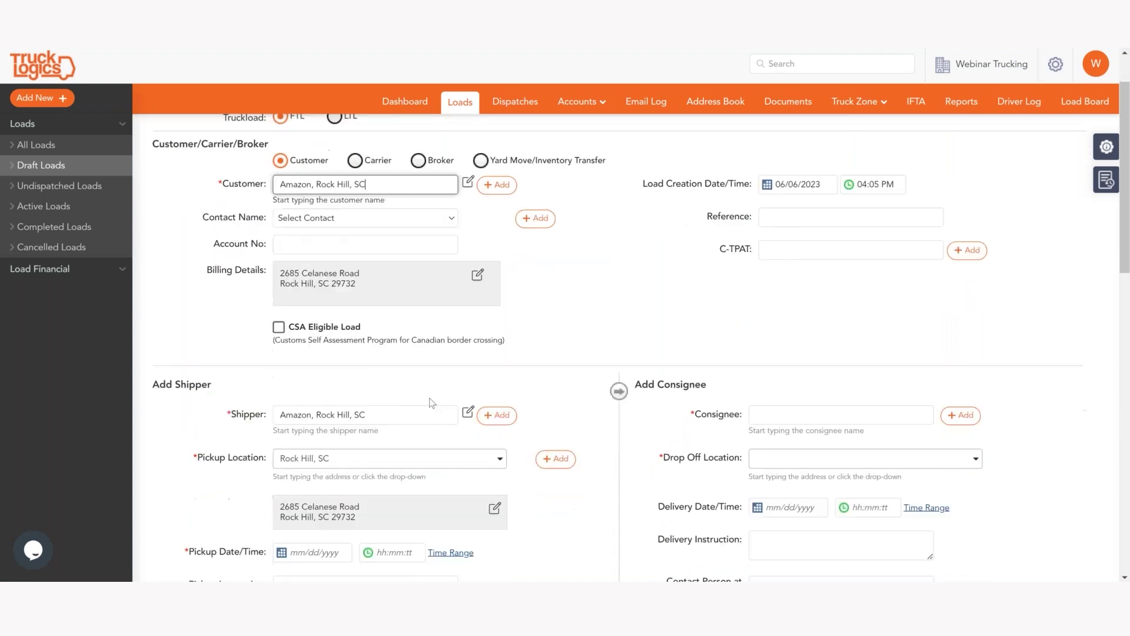
pyautogui.scroll(-1, 345, 354)
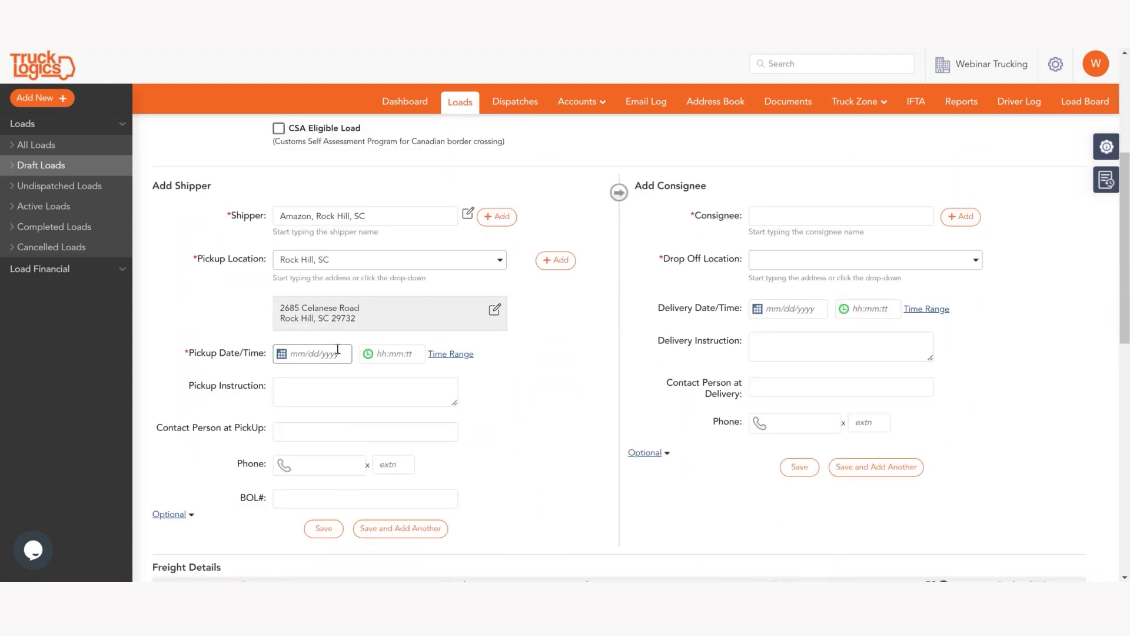
pyautogui.click(341, 352)
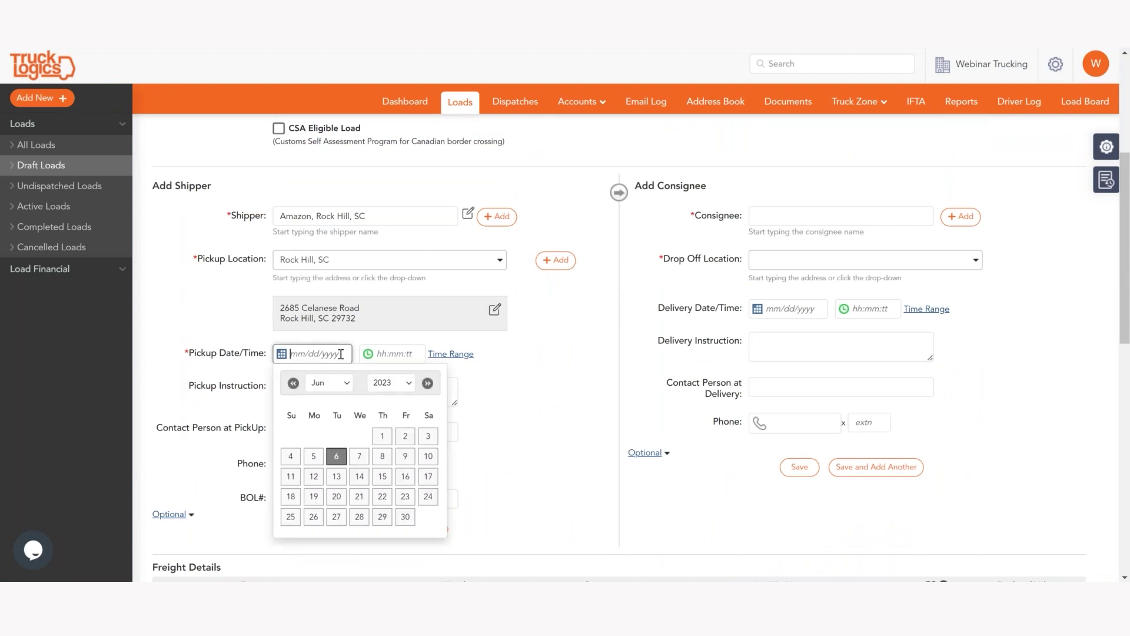
pyautogui.click(336, 456)
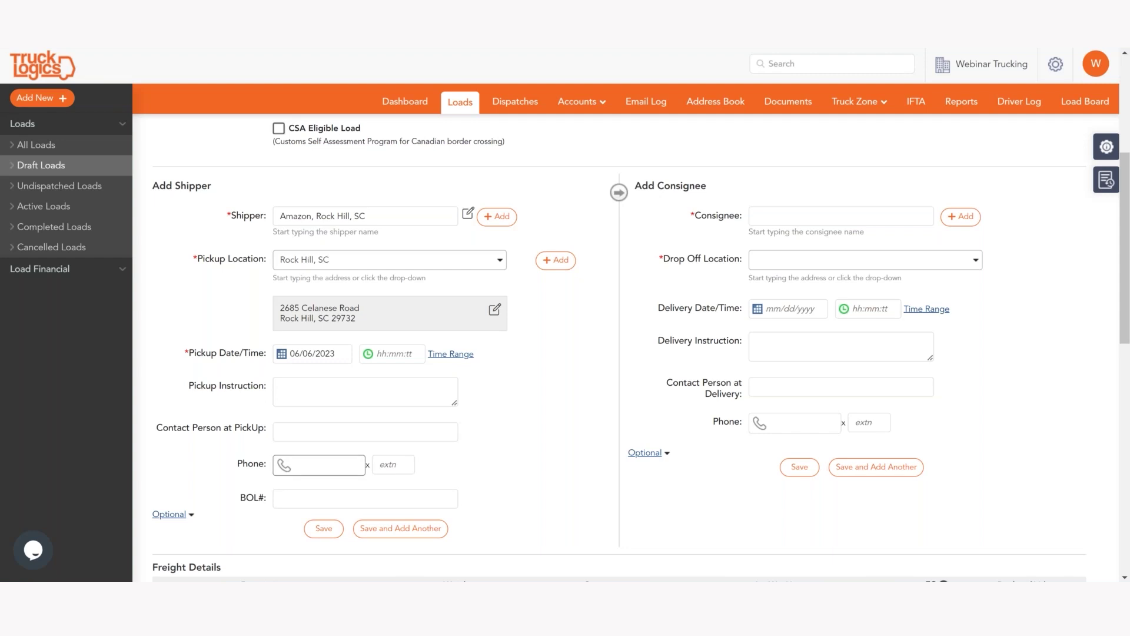
pyautogui.scroll(-1, 319, 465)
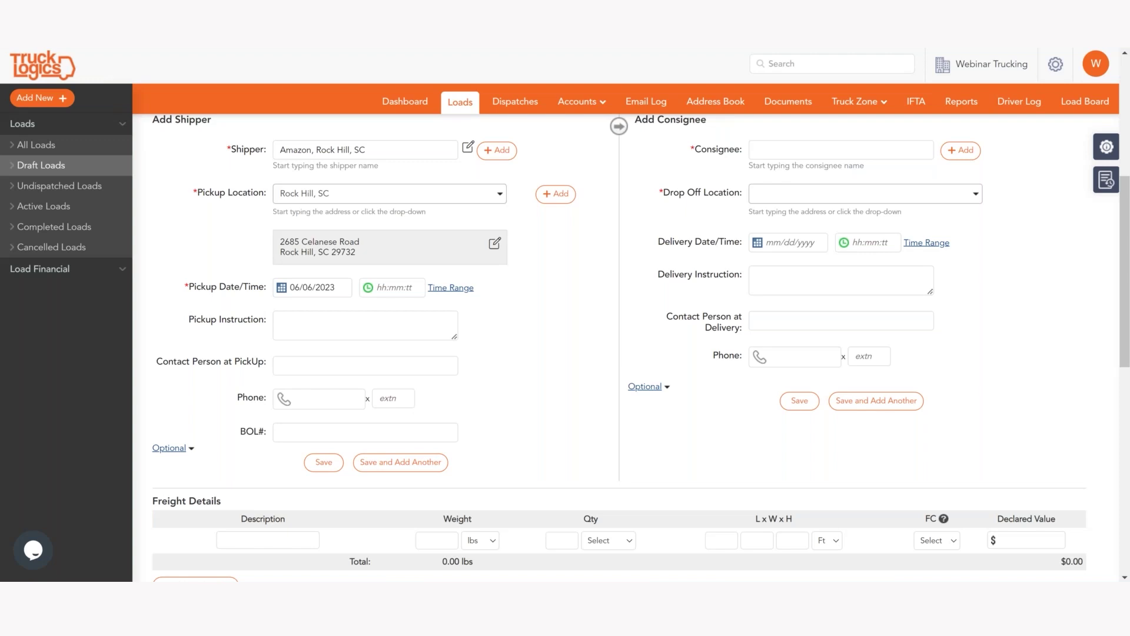
pyautogui.click(323, 461)
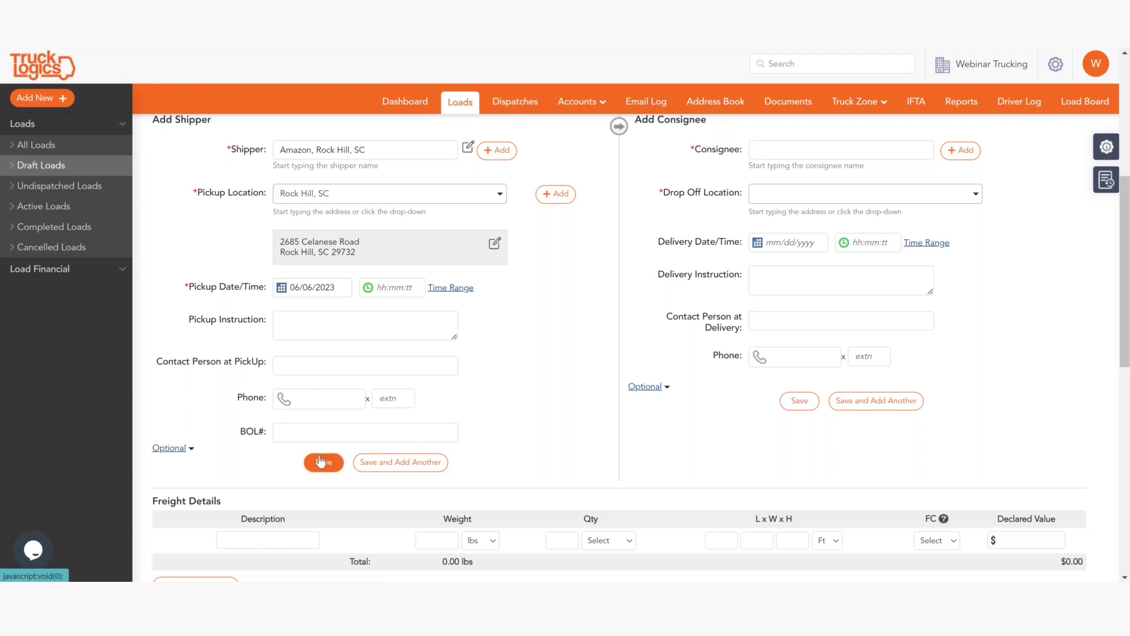
# Try to find the consignee in the address book under "Trucking" and "home".
pyautogui.click(802, 348)
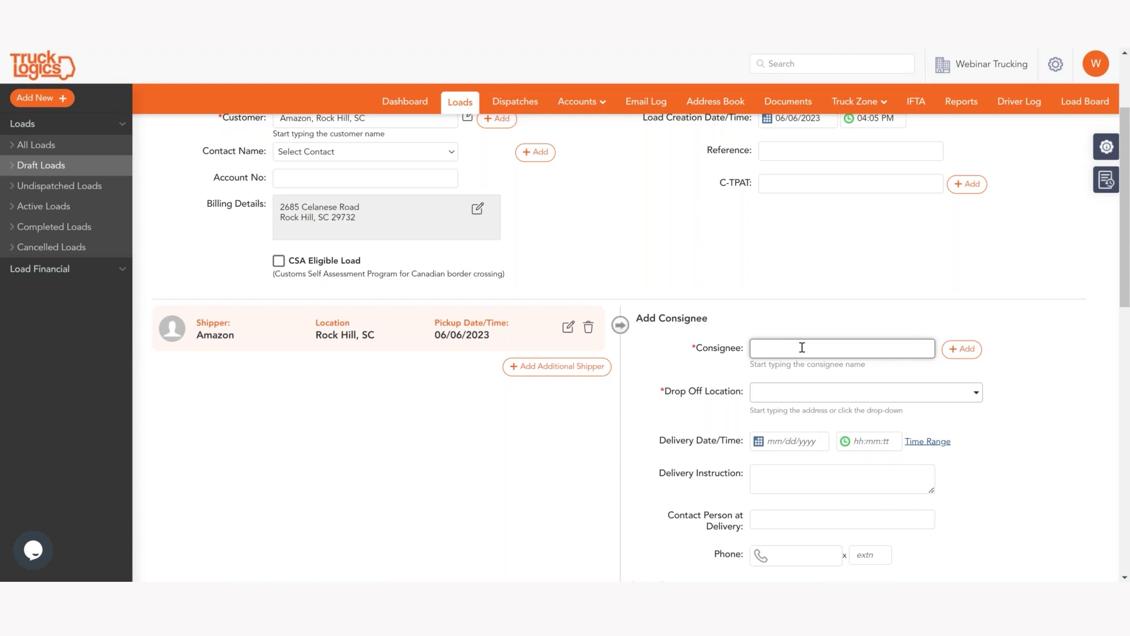
pyautogui.write('Trucking')
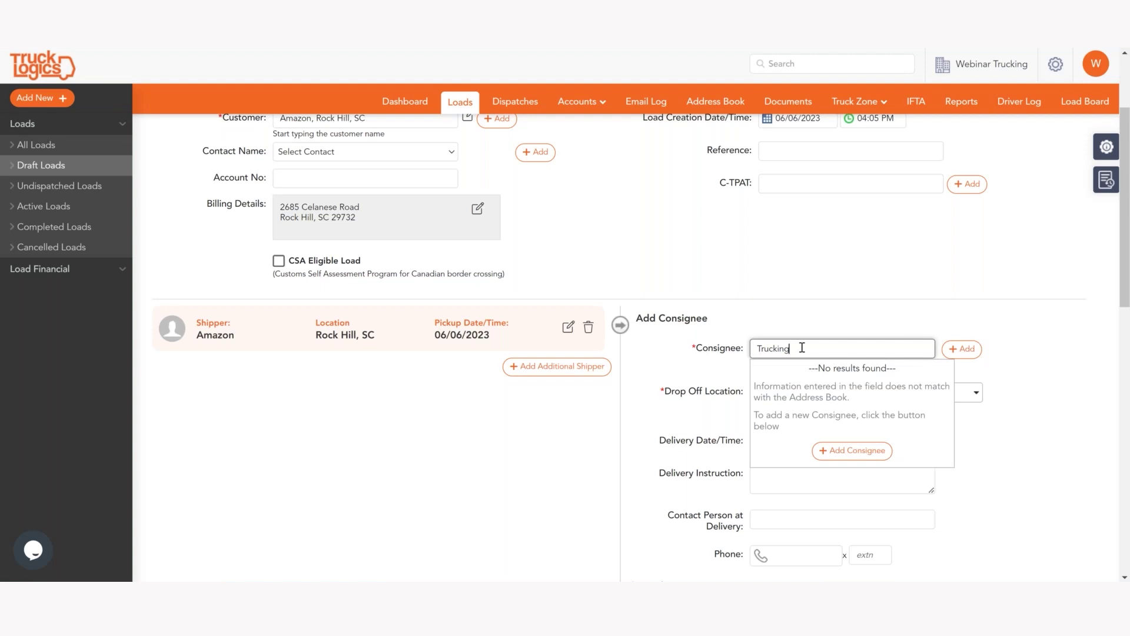
pyautogui.press('BackSpace')
pyautogui.press('BackSpace')
pyautogui.press('BackSpace')
pyautogui.press('BackSpace')
pyautogui.press('BackSpace')
pyautogui.press('BackSpace')
pyautogui.press('BackSpace')
pyautogui.press('BackSpace')
pyautogui.write('home')
pyautogui.press('BackSpace')
pyautogui.press('BackSpace')
pyautogui.press('BackSpace')
pyautogui.press('BackSpace')
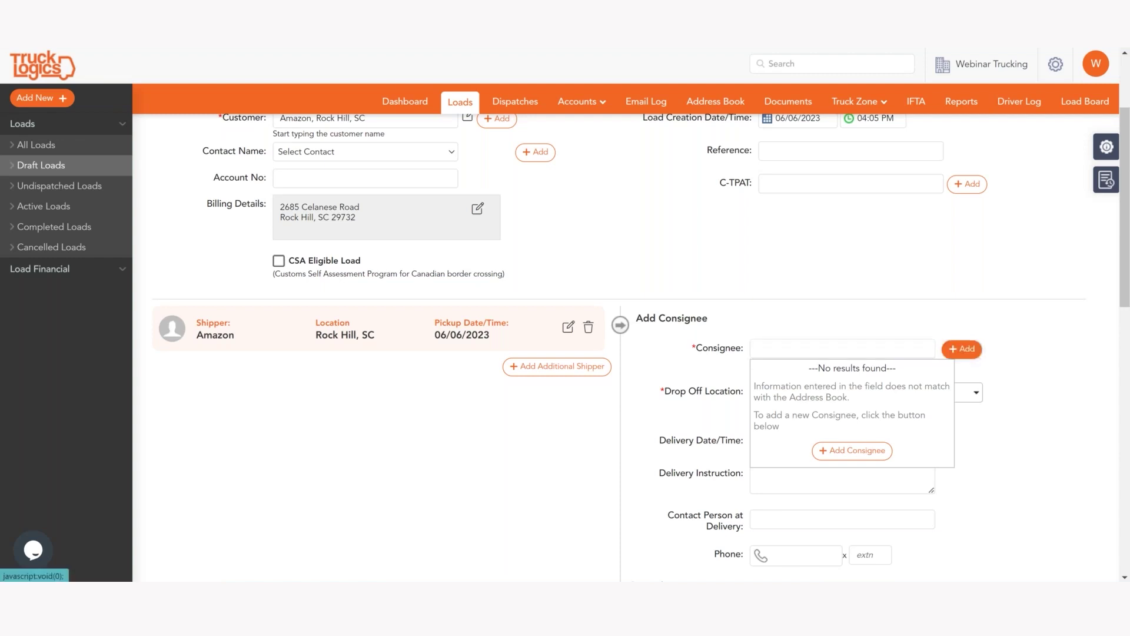
pyautogui.click(962, 349)
pyautogui.click(459, 137)
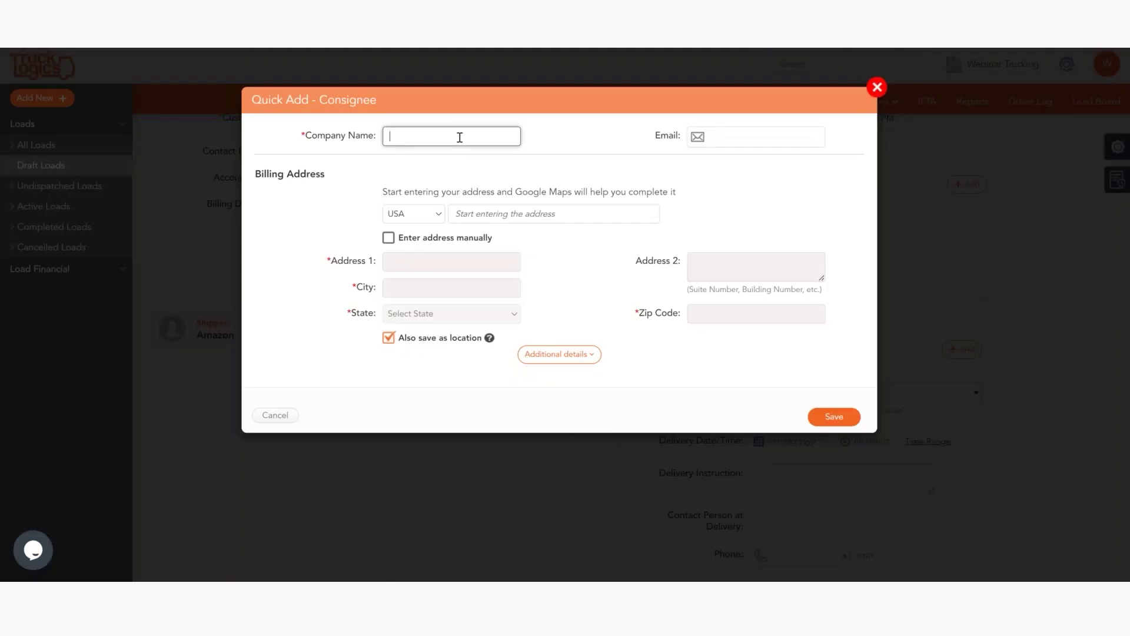
pyautogui.write('T')
pyautogui.press('BackSpace')
pyautogui.press('BackSpace')
pyautogui.click(878, 89)
# Choose Toys R Us, Sherrills Ford, NC as the load's consignee.
pyautogui.click(837, 345)
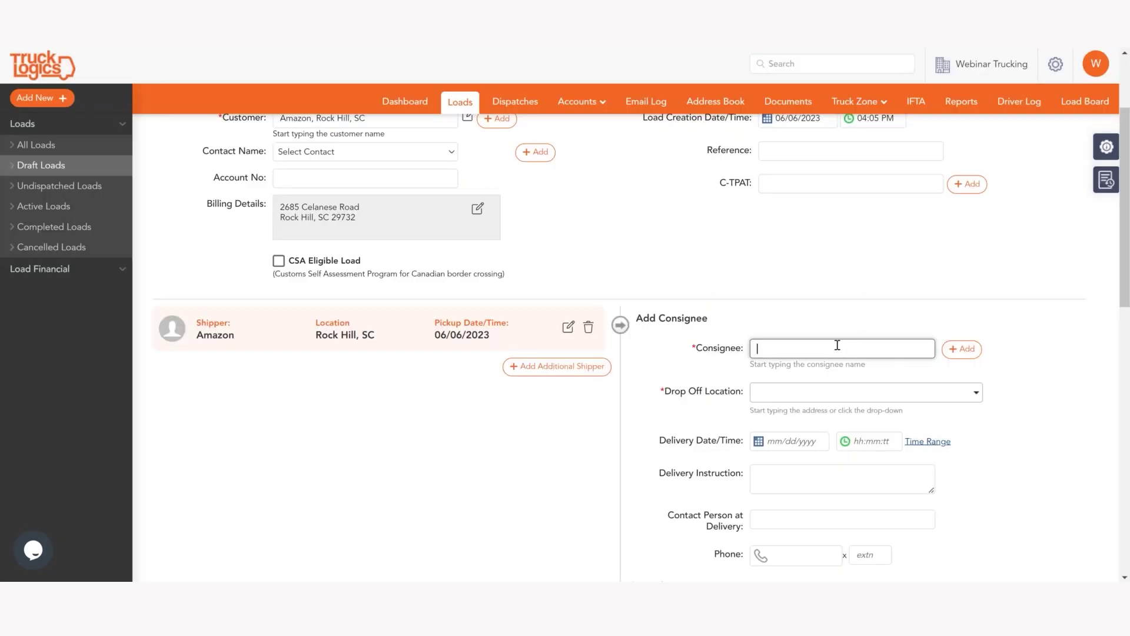
pyautogui.write('Toyu')
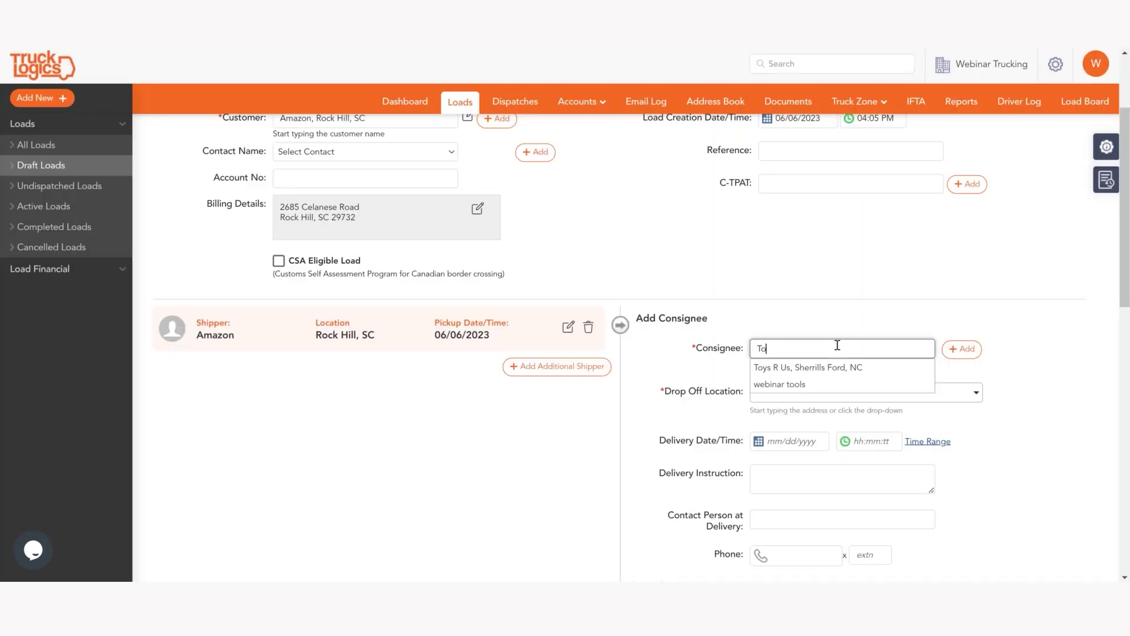
pyautogui.press('BackSpace')
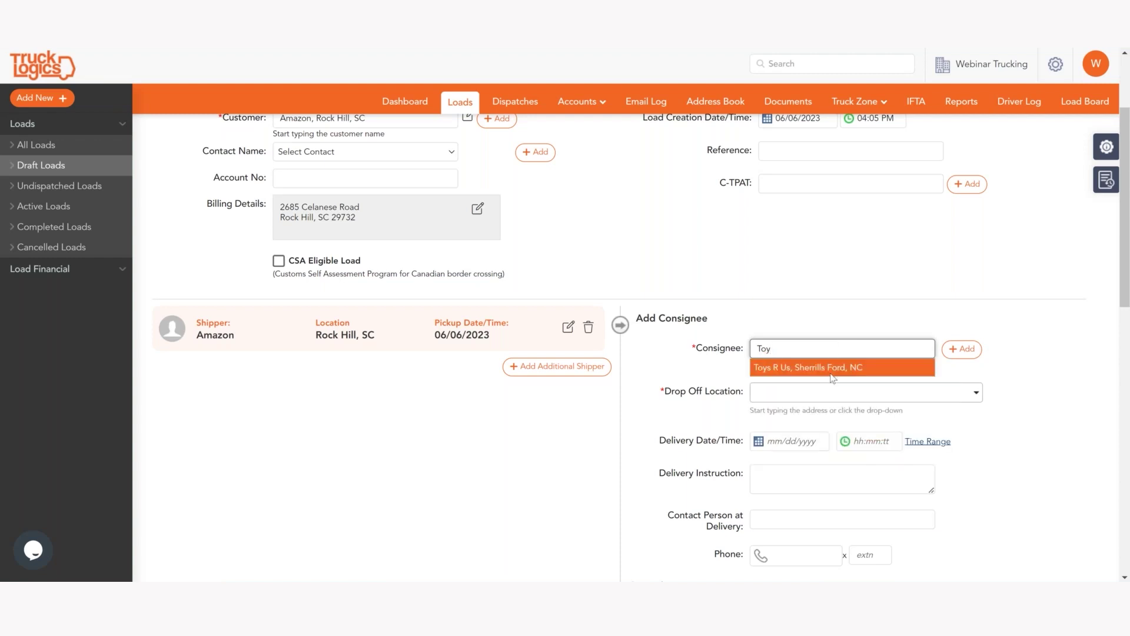
pyautogui.click(832, 367)
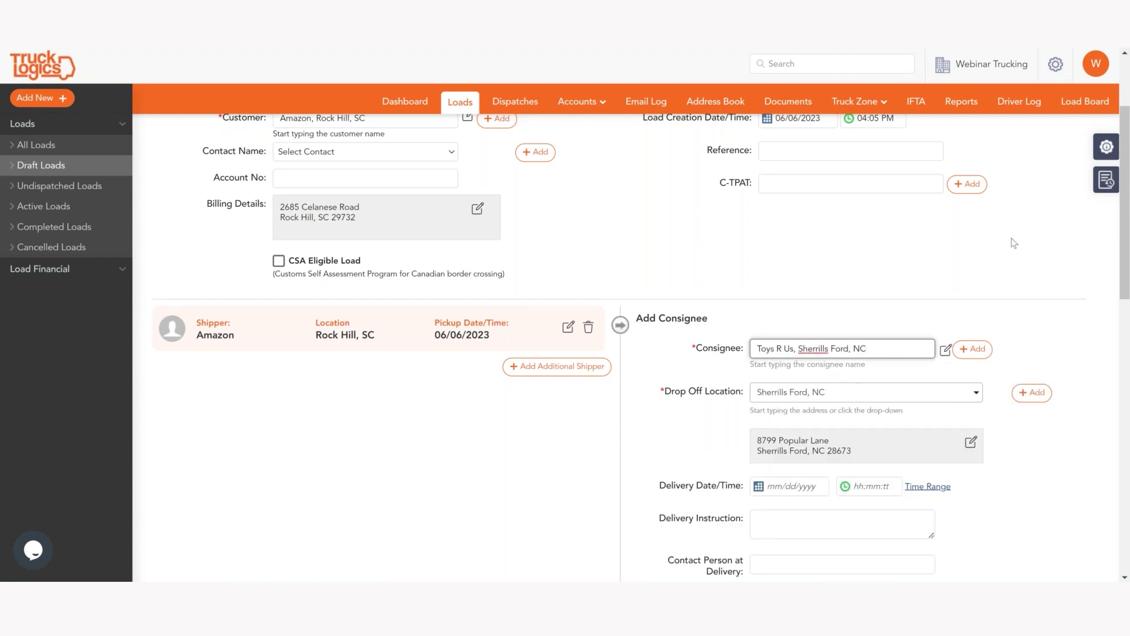
pyautogui.click(934, 57)
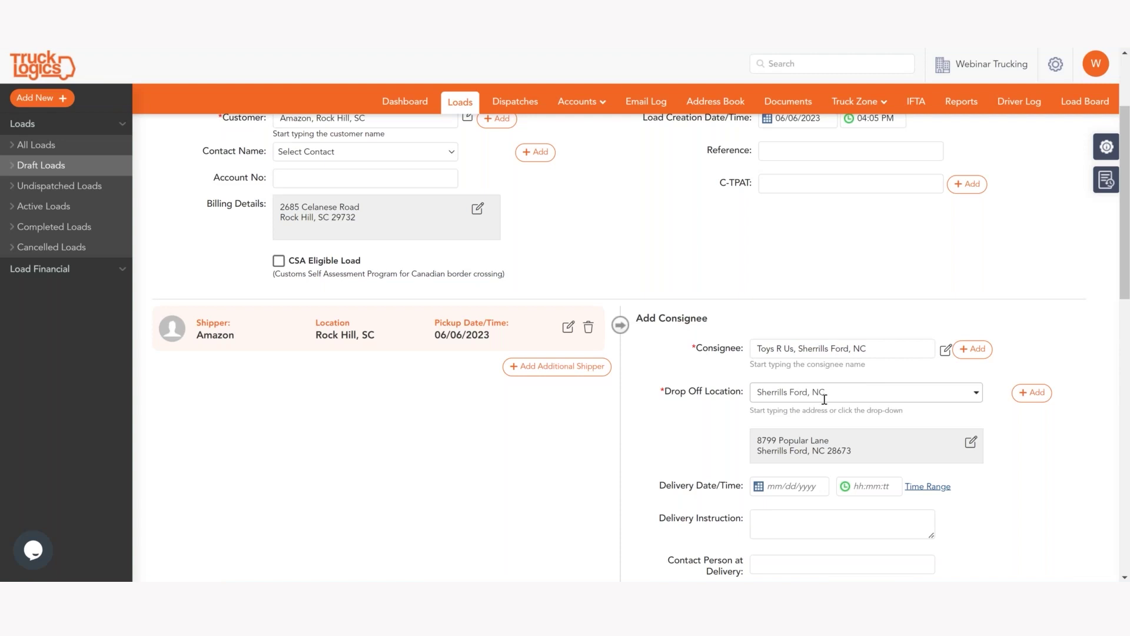
# Set the consignee's delivery date to 06/07/2023.
pyautogui.scroll(-2, 792, 414)
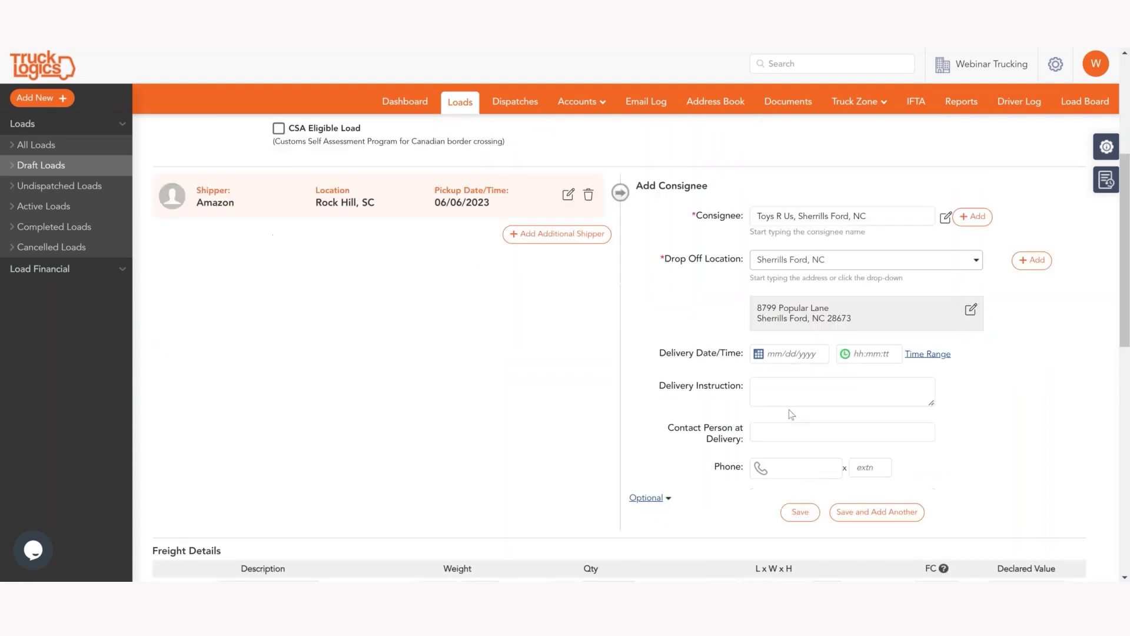
pyautogui.click(781, 352)
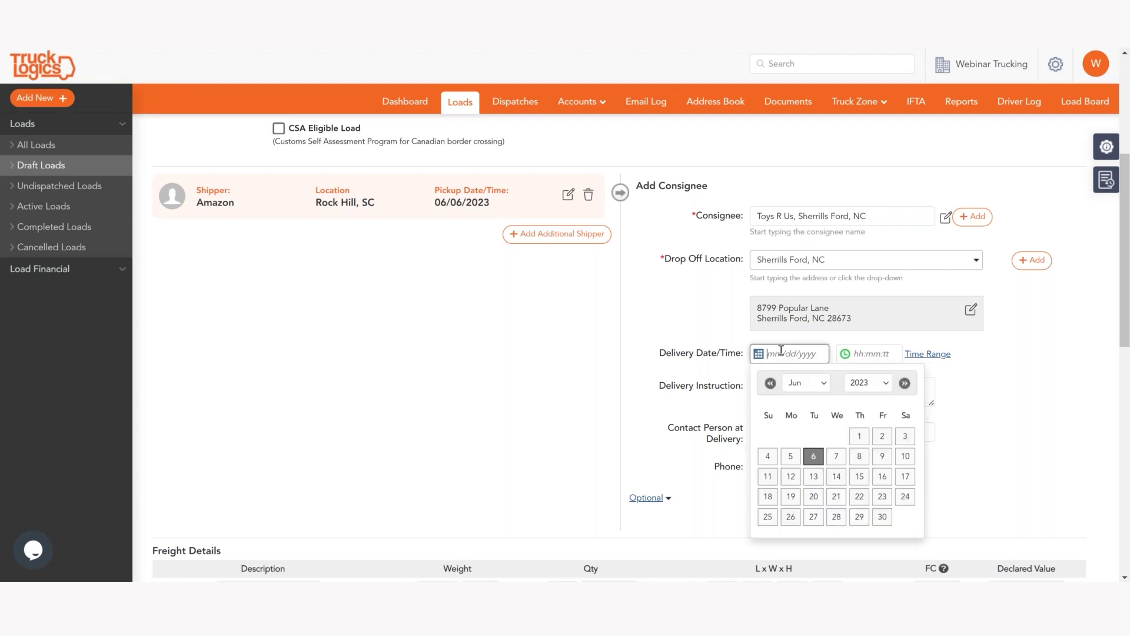
pyautogui.click(837, 457)
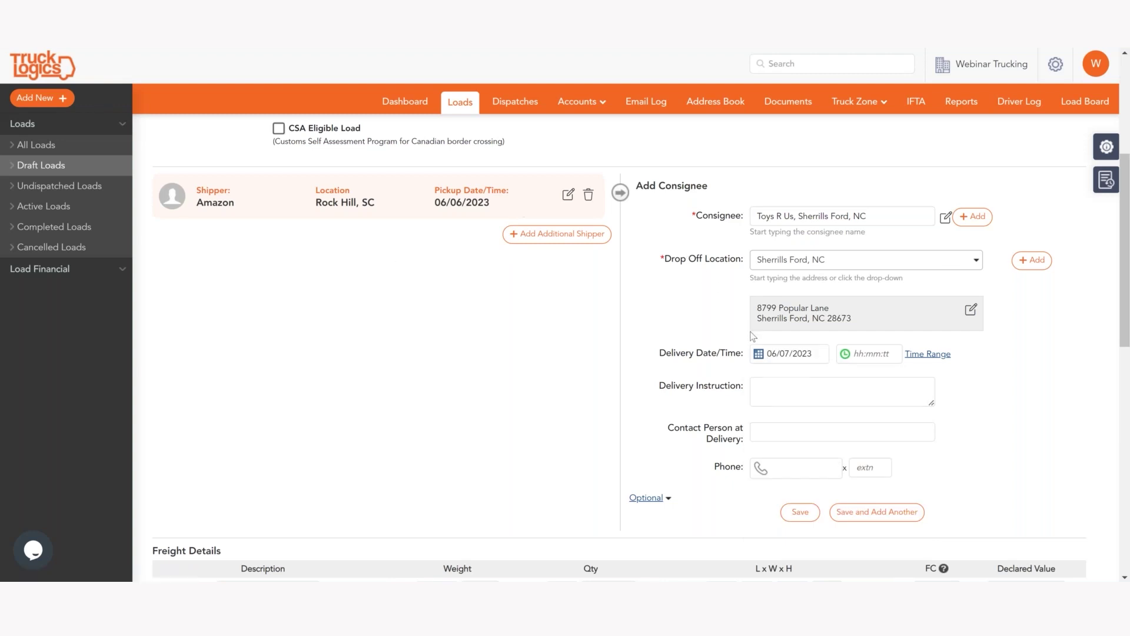
# Expand the consignee's optional fields and review the delivery details, freight, additional details and charges sections.
pyautogui.click(779, 394)
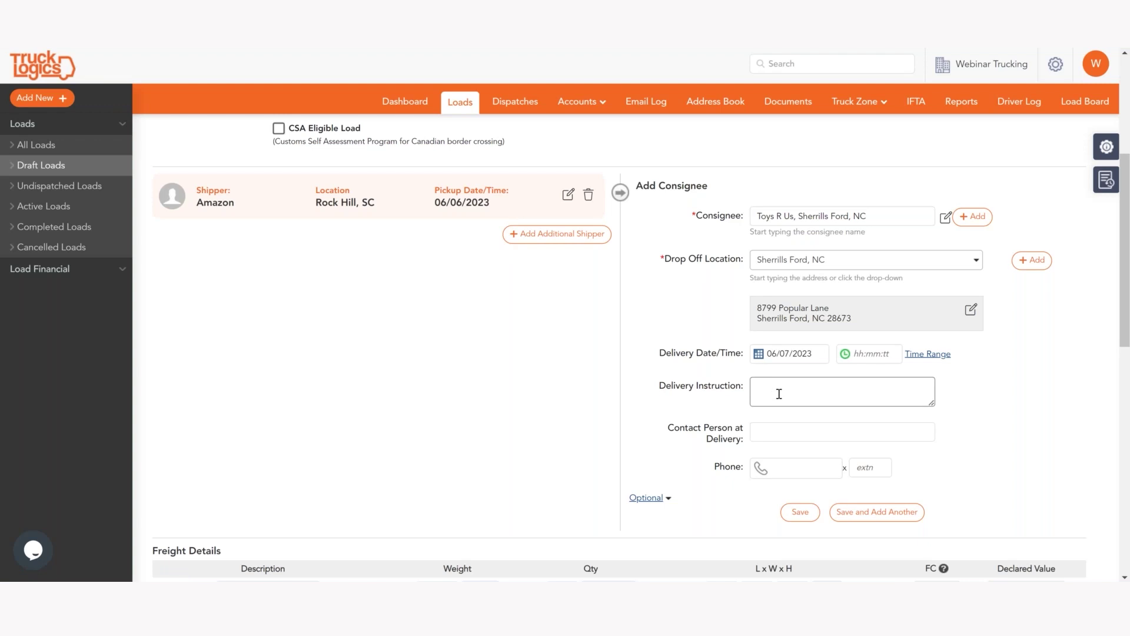
pyautogui.click(771, 431)
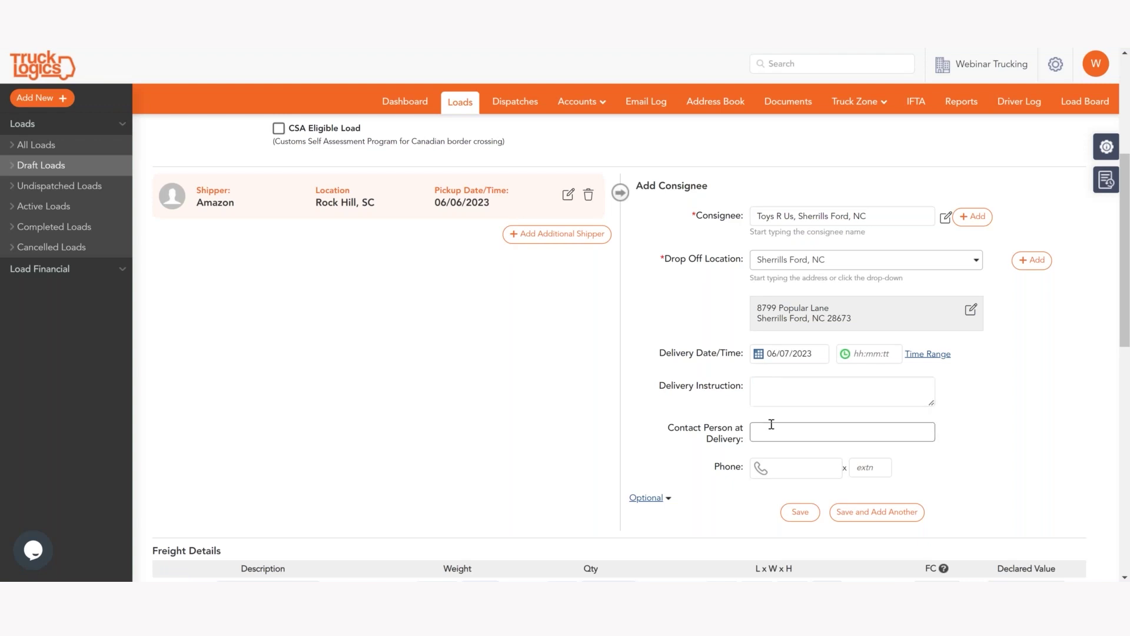
pyautogui.scroll(-1, 771, 431)
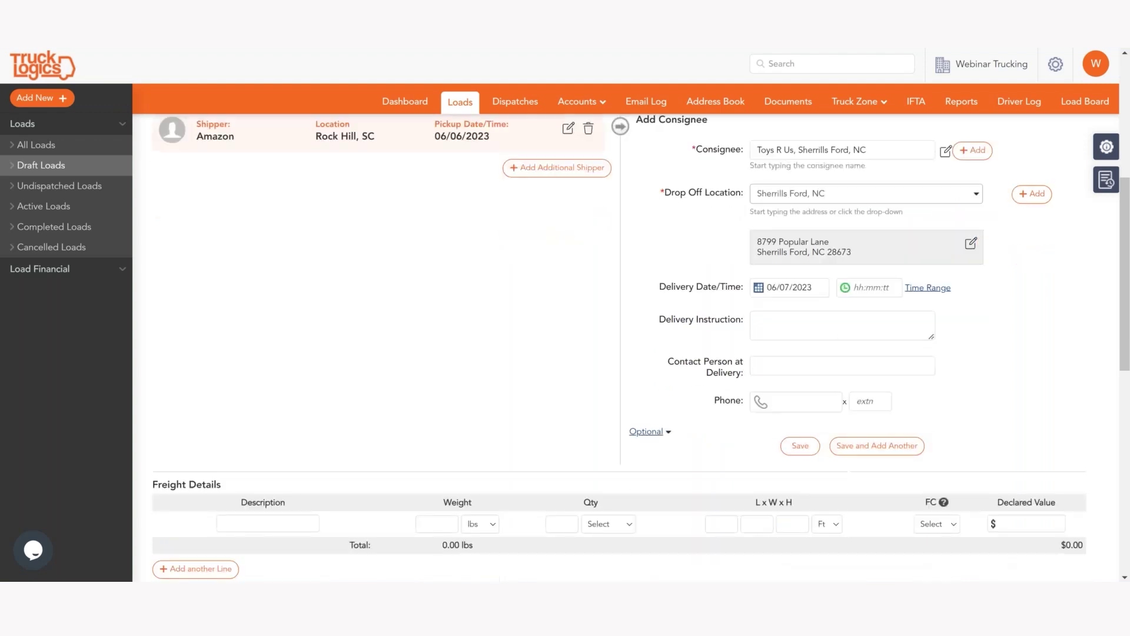
pyautogui.click(668, 434)
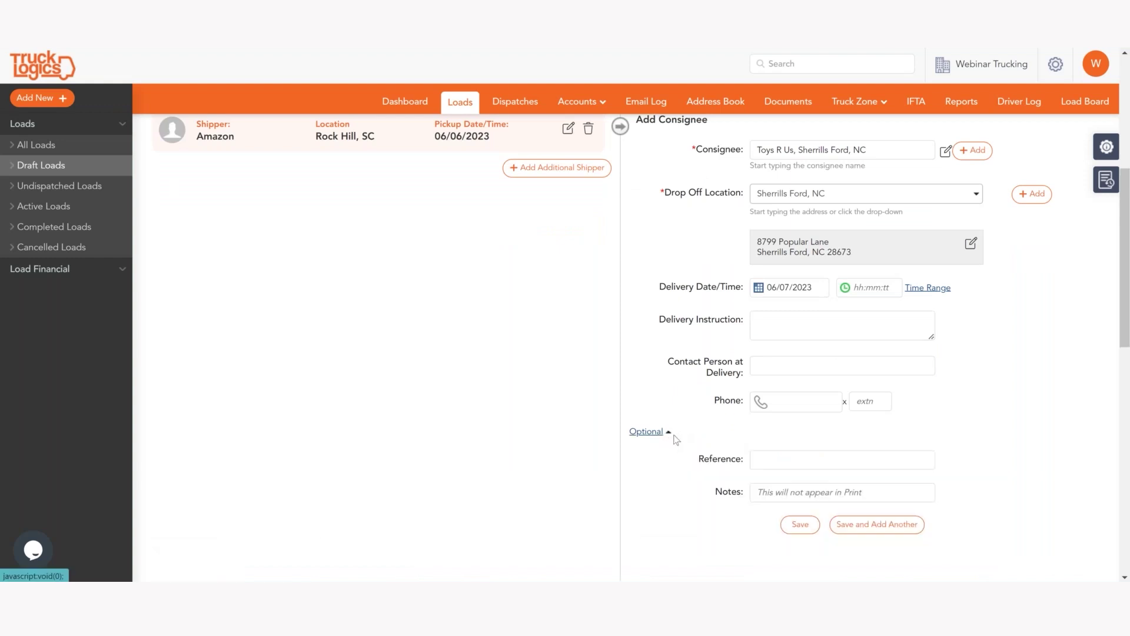
pyautogui.scroll(-3, 671, 439)
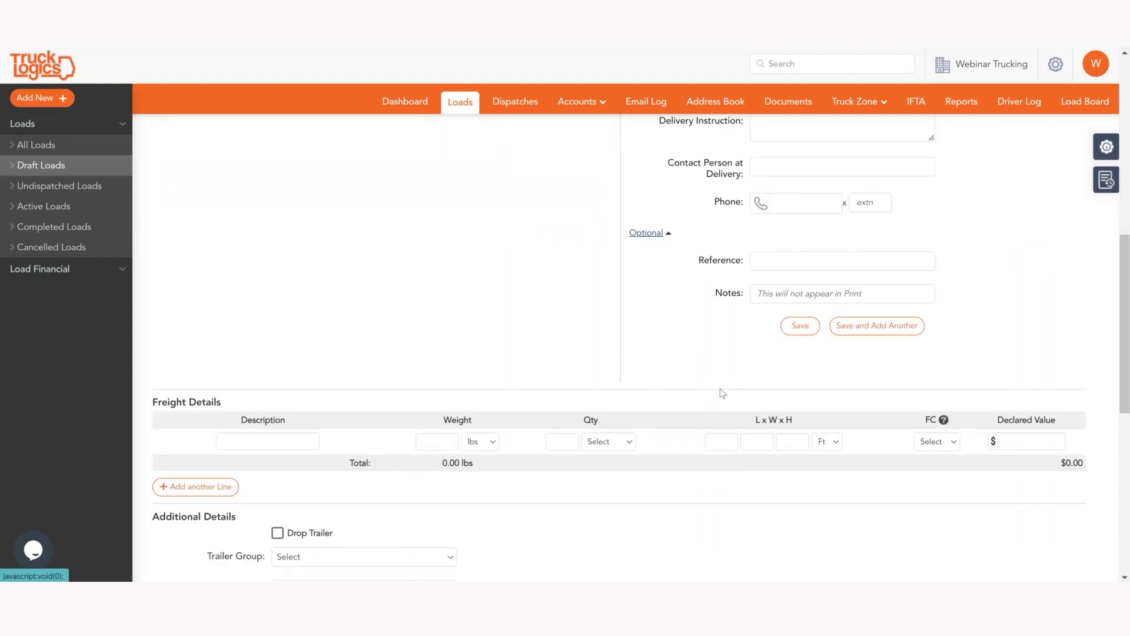
pyautogui.scroll(3, 719, 388)
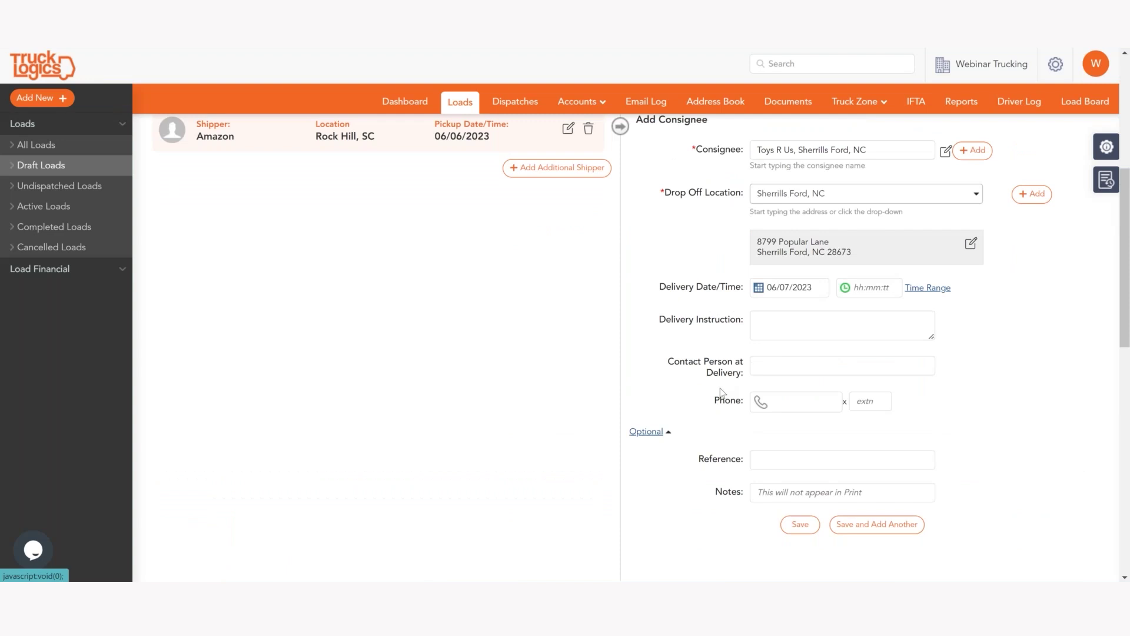
pyautogui.scroll(1, 722, 391)
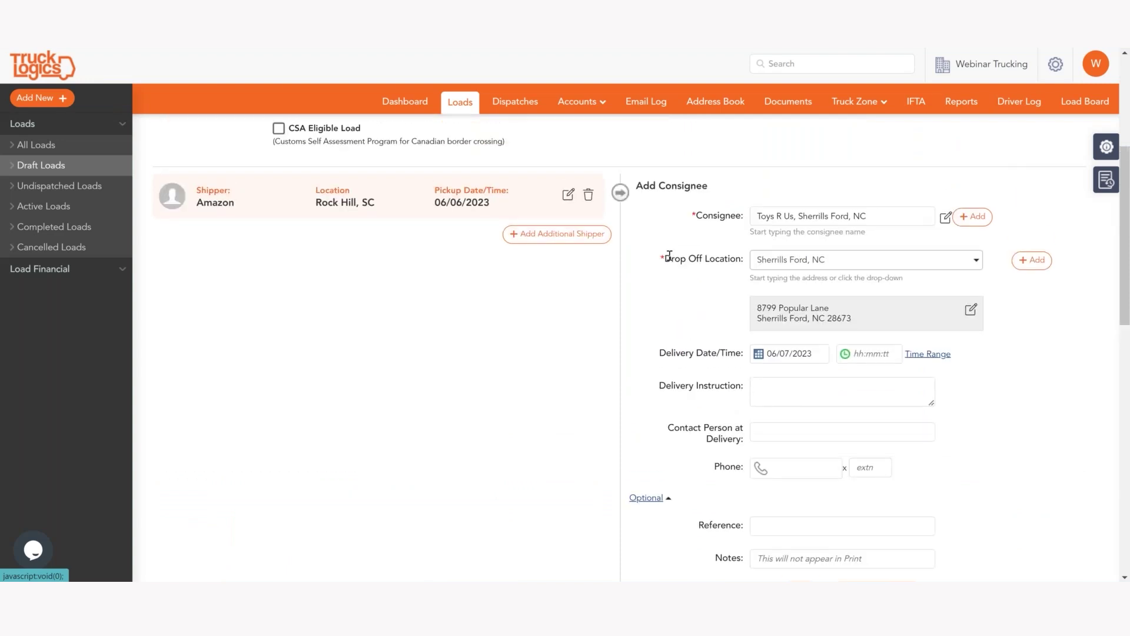
pyautogui.click(827, 261)
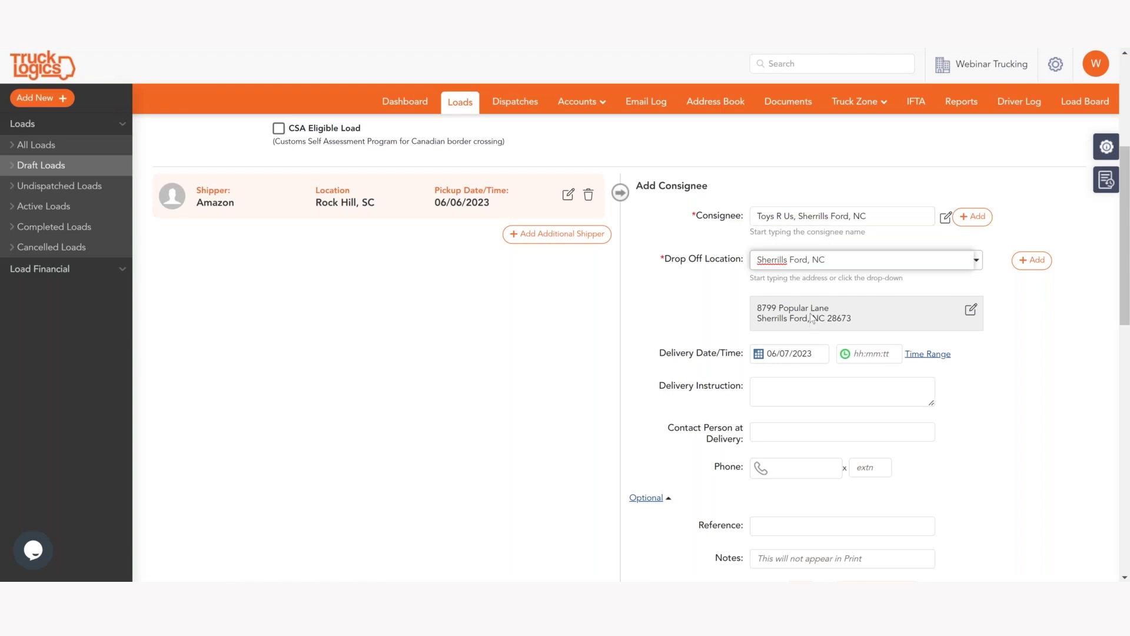
pyautogui.scroll(-5, 824, 321)
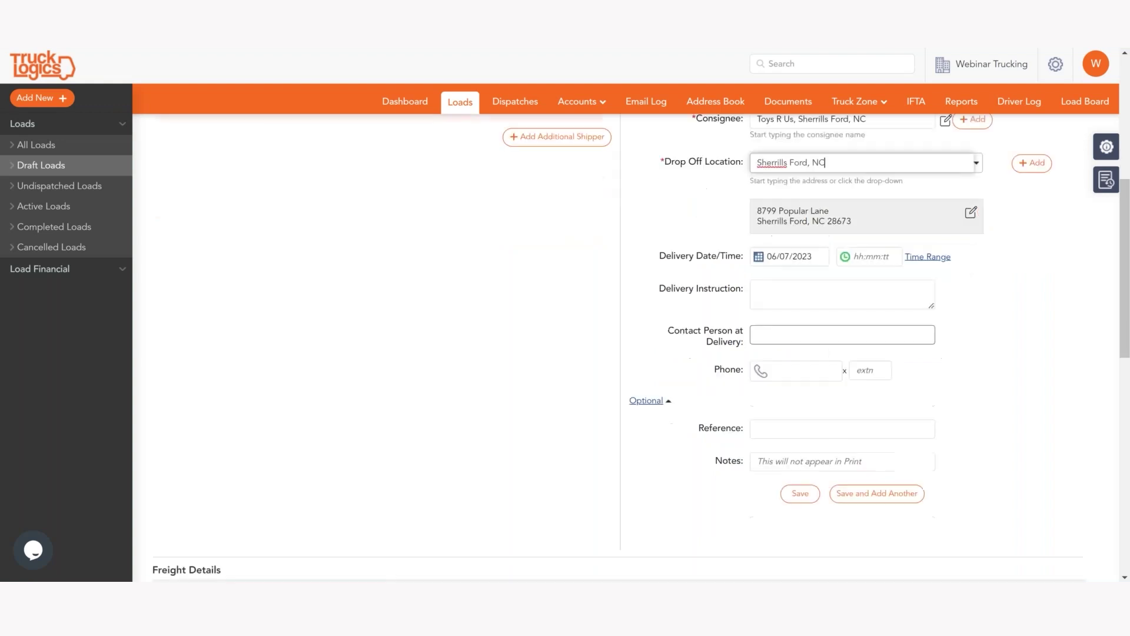
pyautogui.scroll(-7, 598, 483)
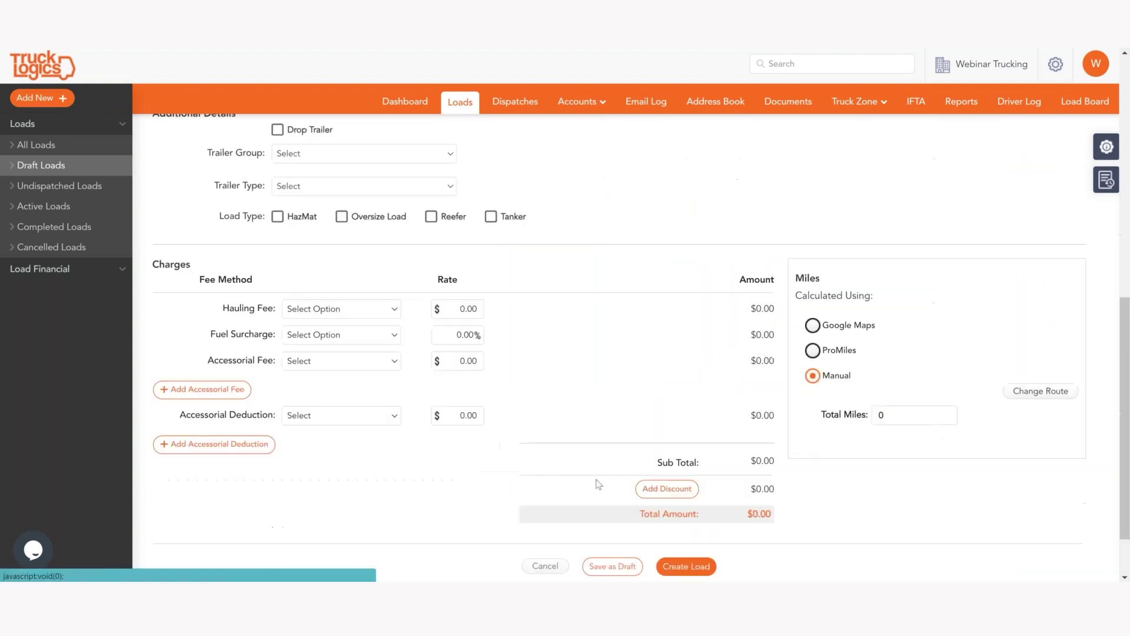
# Calculate the load's miles using Google Maps and enter Toys as the freight description.
pyautogui.click(813, 325)
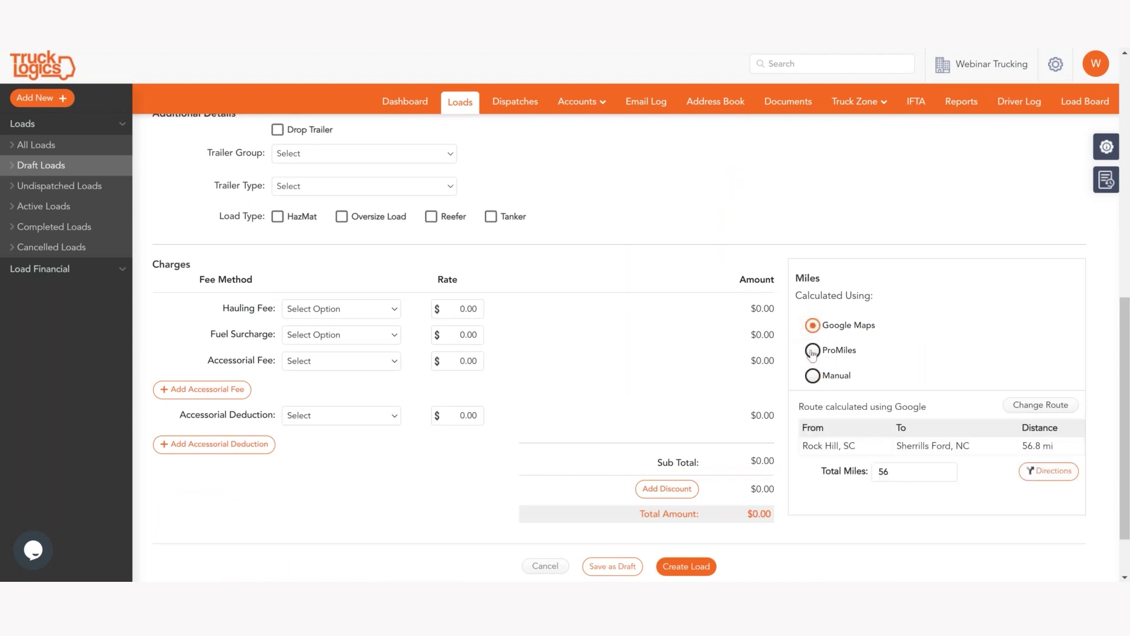
pyautogui.scroll(5, 388, 373)
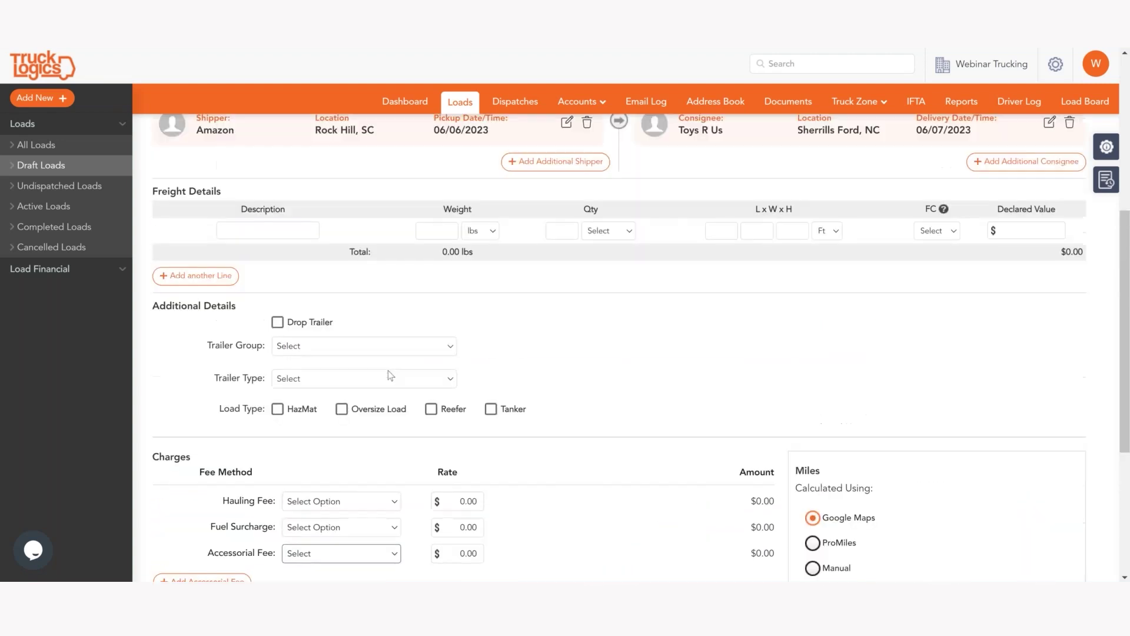
pyautogui.click(265, 309)
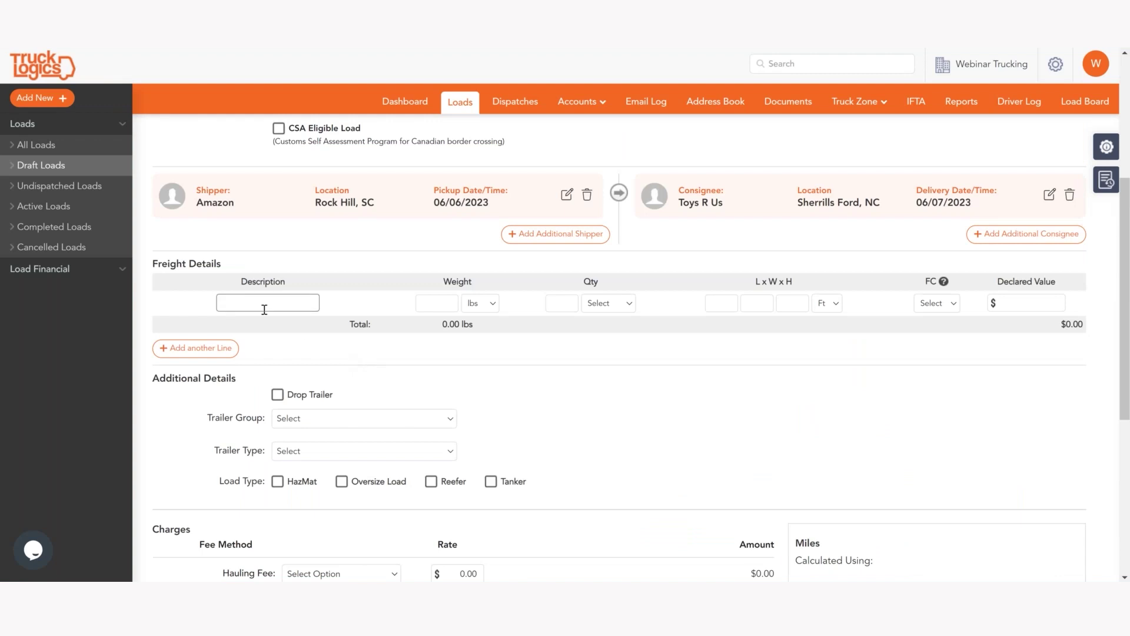
pyautogui.click(267, 306)
pyautogui.write('Toys')
pyautogui.click(1010, 301)
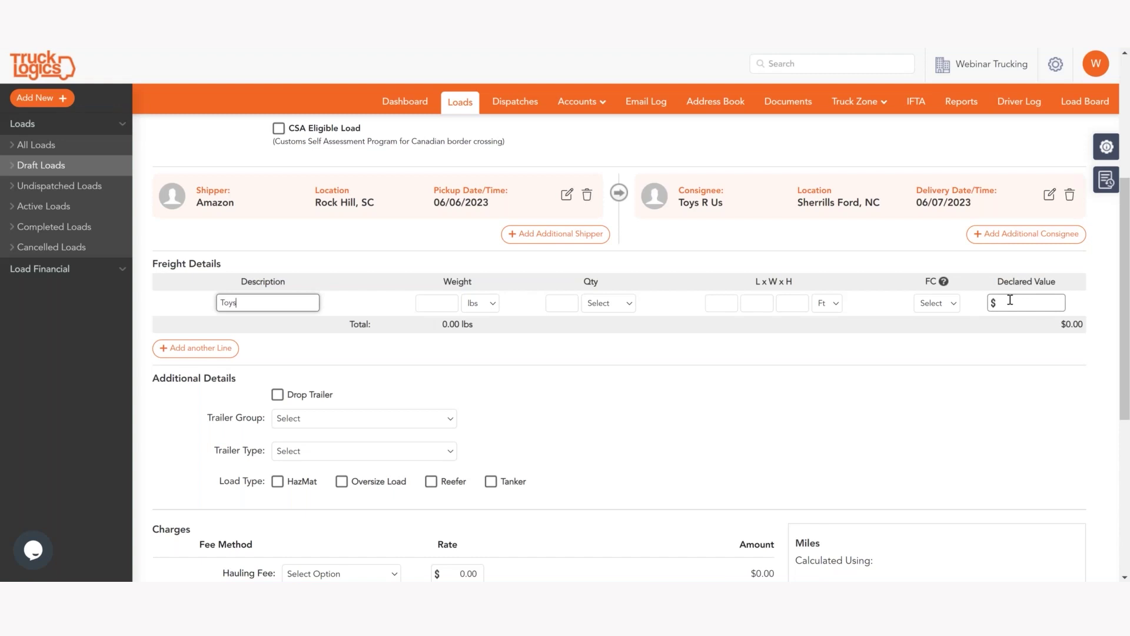
pyautogui.click(220, 310)
# Charge the load's hauling fee as a Flat Fee with a rate of $500.00.
pyautogui.scroll(-1, 198, 403)
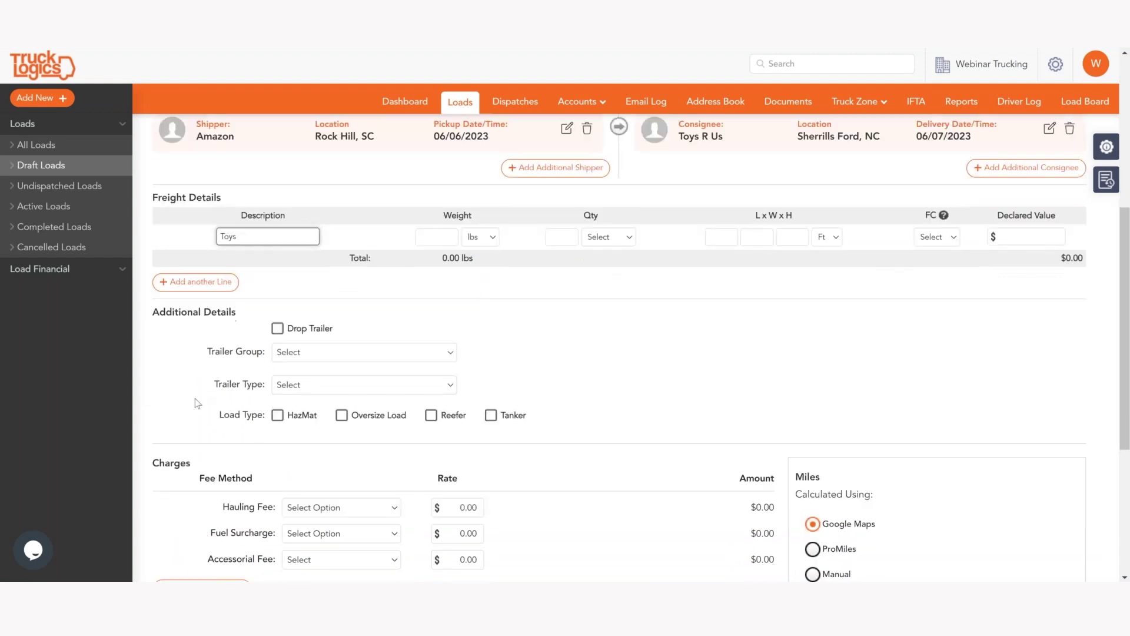
pyautogui.scroll(-1, 214, 371)
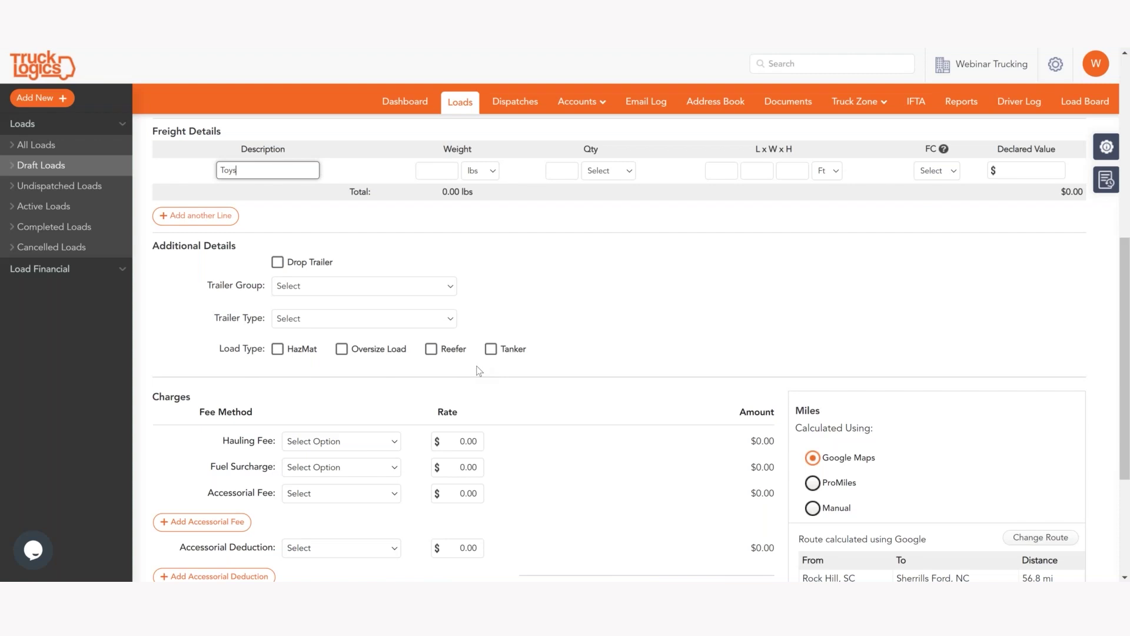
pyautogui.scroll(-1, 480, 370)
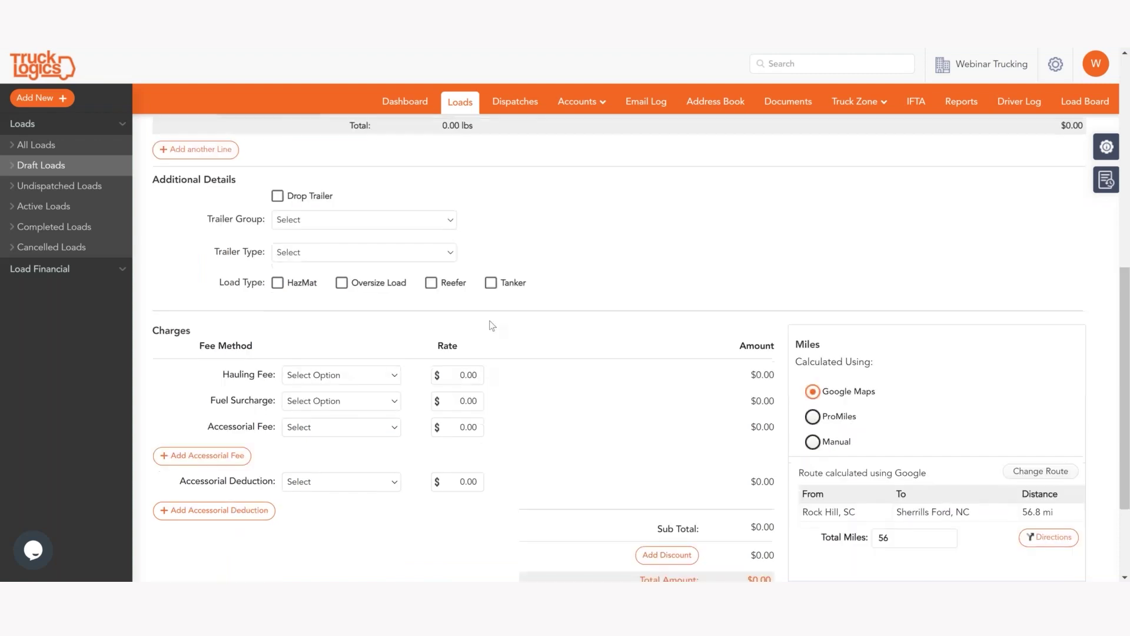
pyautogui.click(352, 374)
pyautogui.click(352, 400)
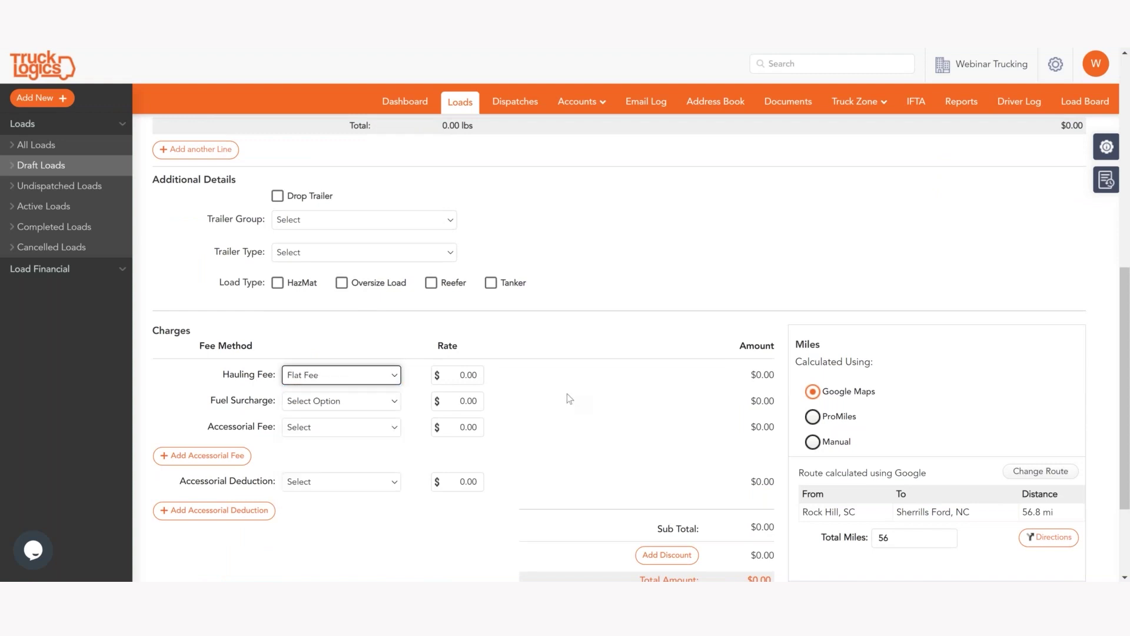
pyautogui.click(398, 377)
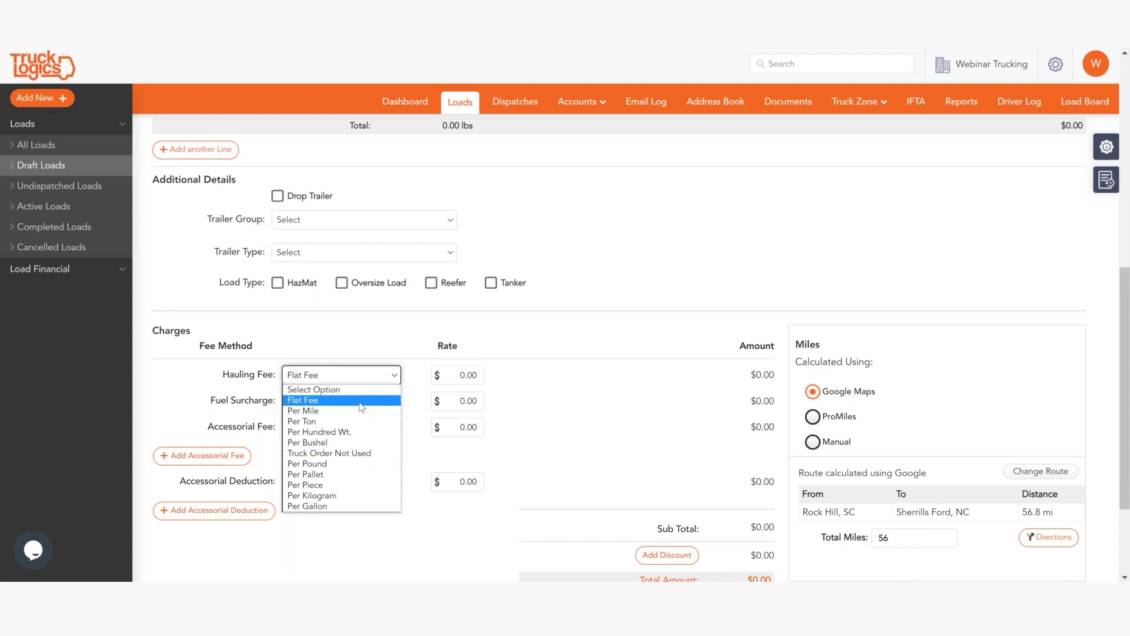
pyautogui.click(440, 385)
pyautogui.click(453, 377)
pyautogui.write('500.00')
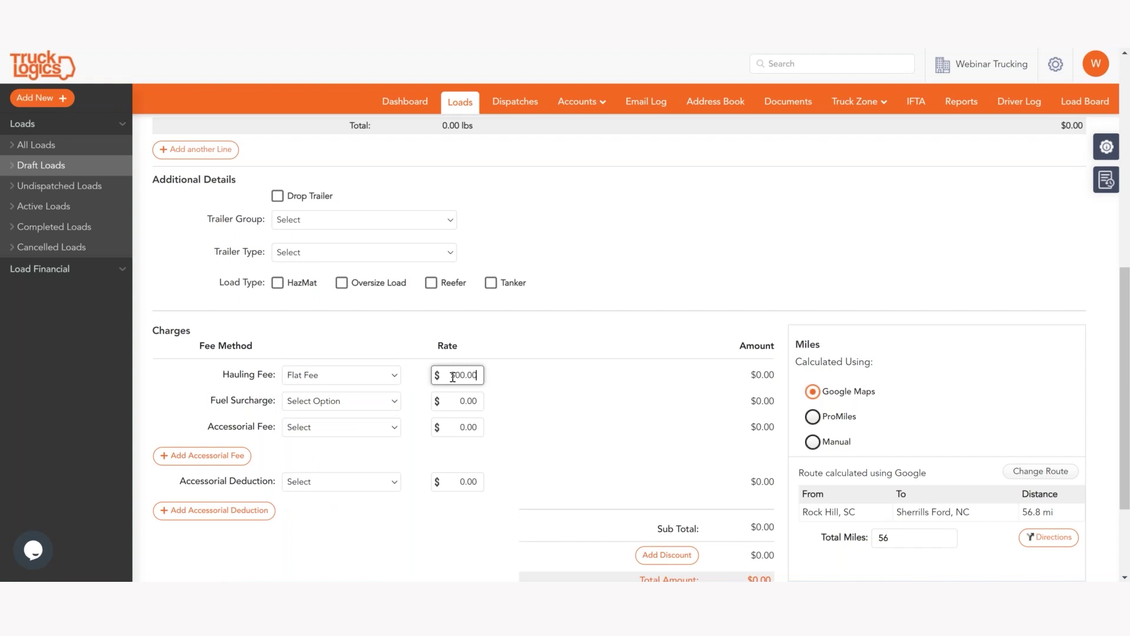
pyautogui.click(601, 384)
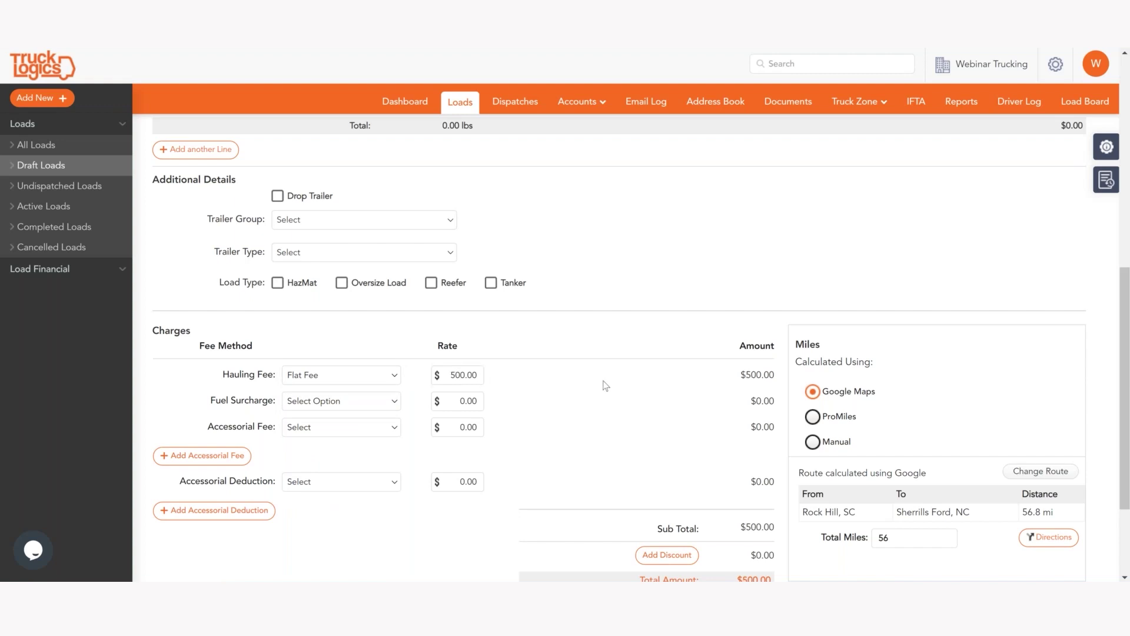
# Add one extra accessorial deduction line and one extra accessorial fee line to the charges.
pyautogui.scroll(-3, 602, 400)
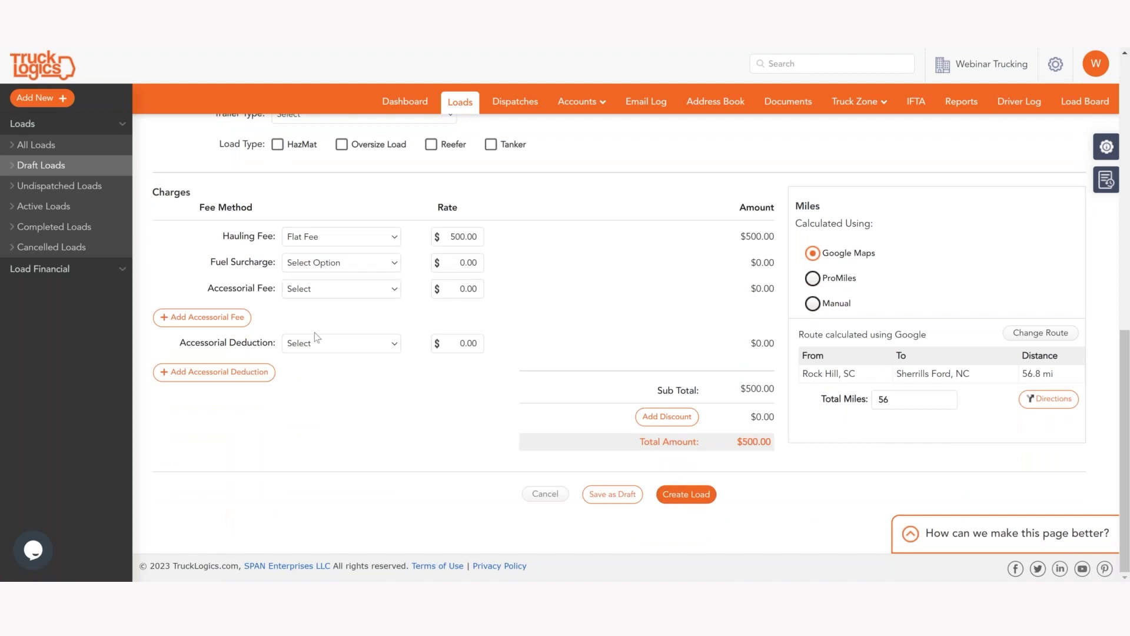
pyautogui.click(247, 376)
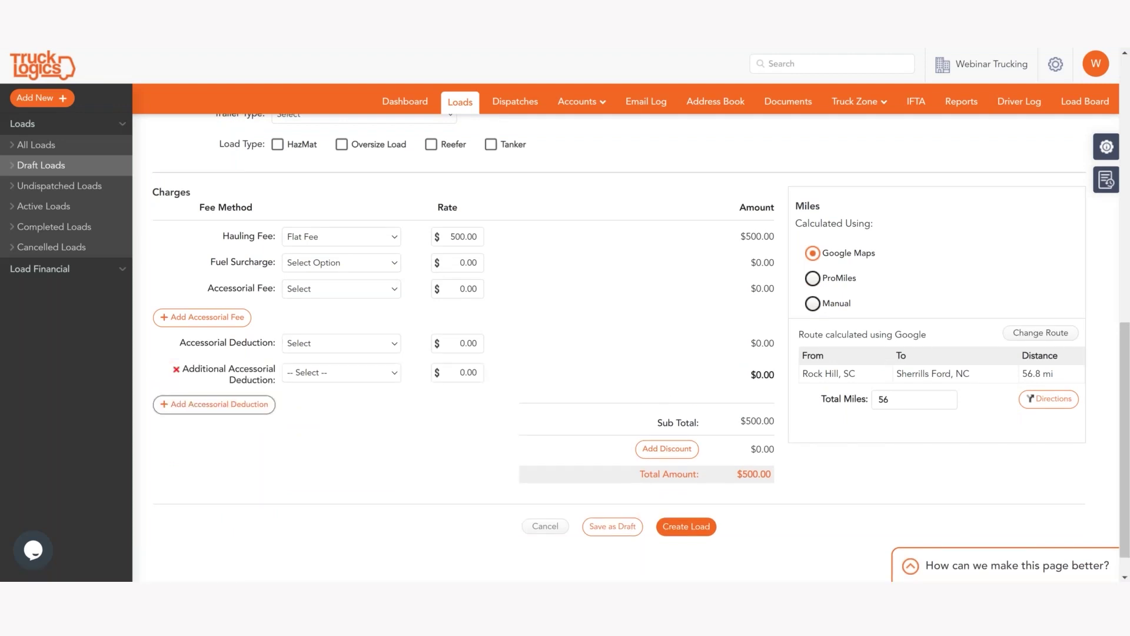
pyautogui.click(238, 318)
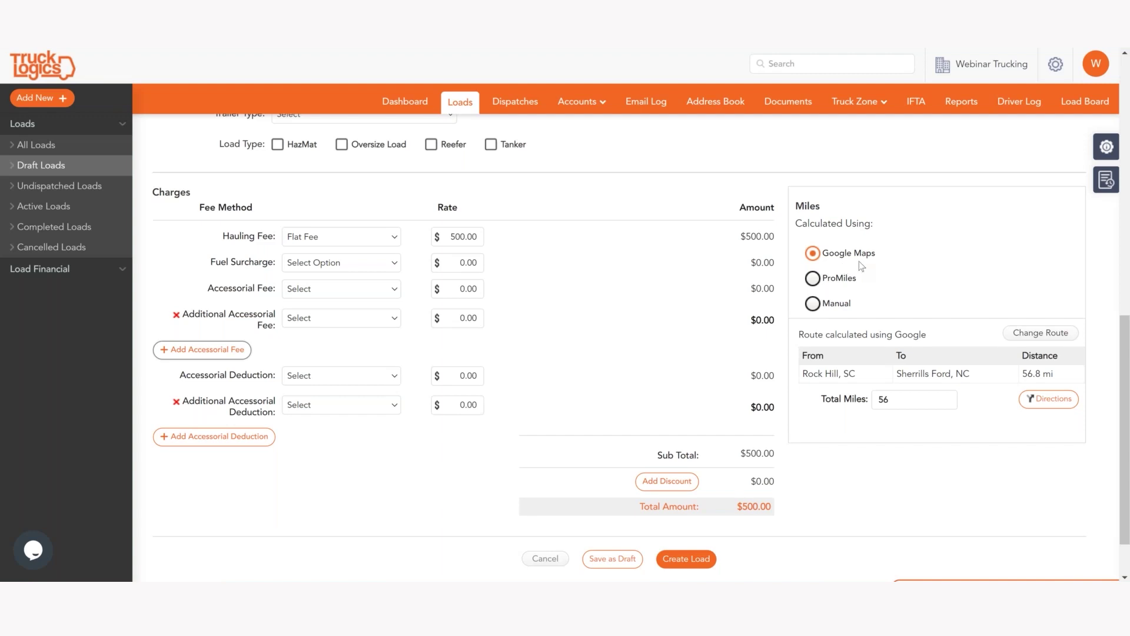
# Switch the mileage calculation to ProMiles and create the load.
pyautogui.click(885, 400)
pyautogui.click(813, 278)
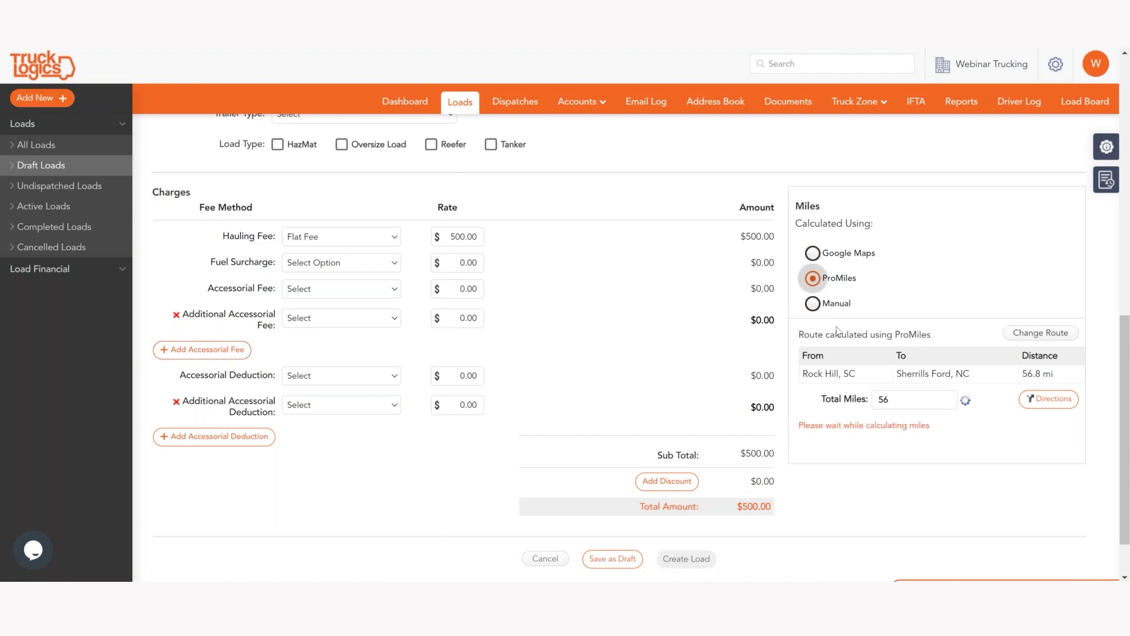
pyautogui.click(889, 407)
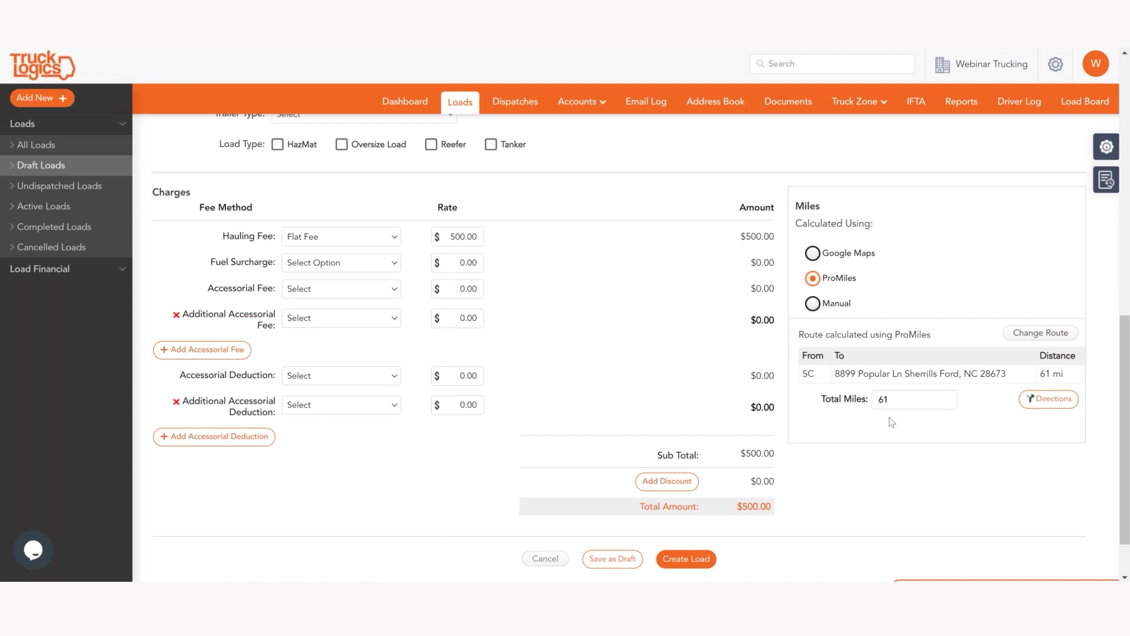
pyautogui.scroll(-2, 892, 422)
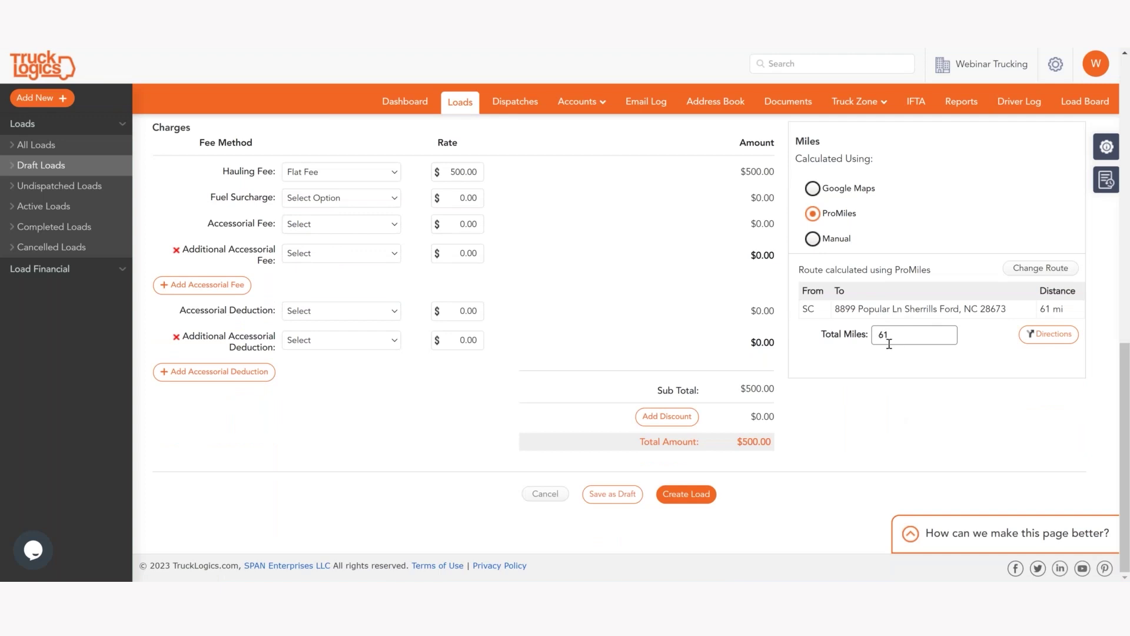
pyautogui.click(705, 494)
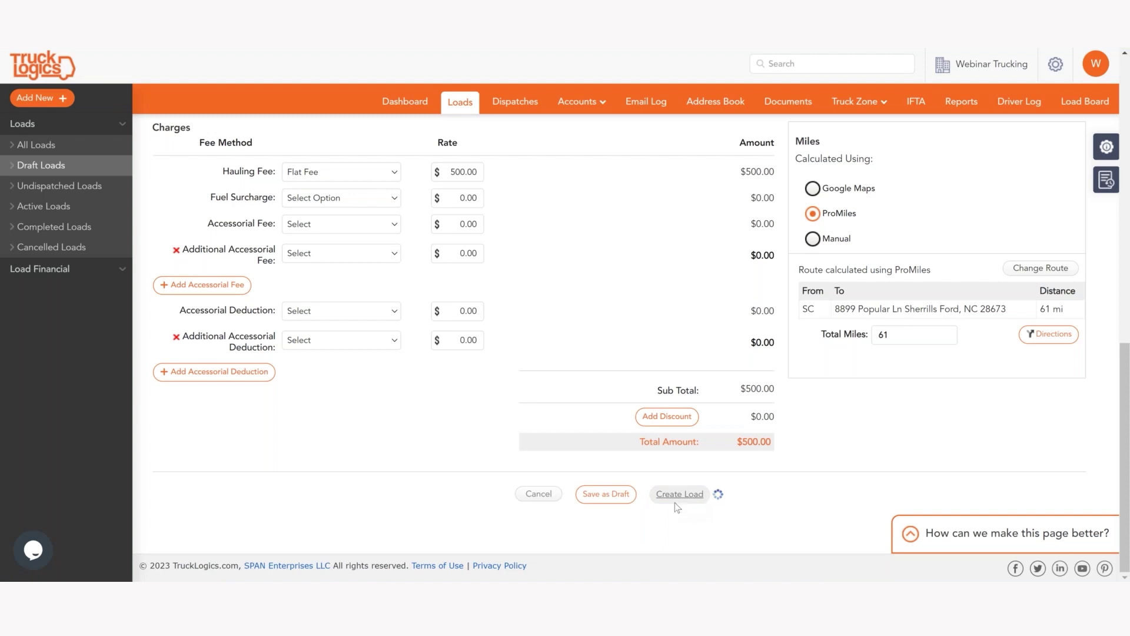
# Switch dispatch numbering to automatic with prefix DIS and seed 10000, and create a new dispatch for the load.
pyautogui.scroll(5, 667, 498)
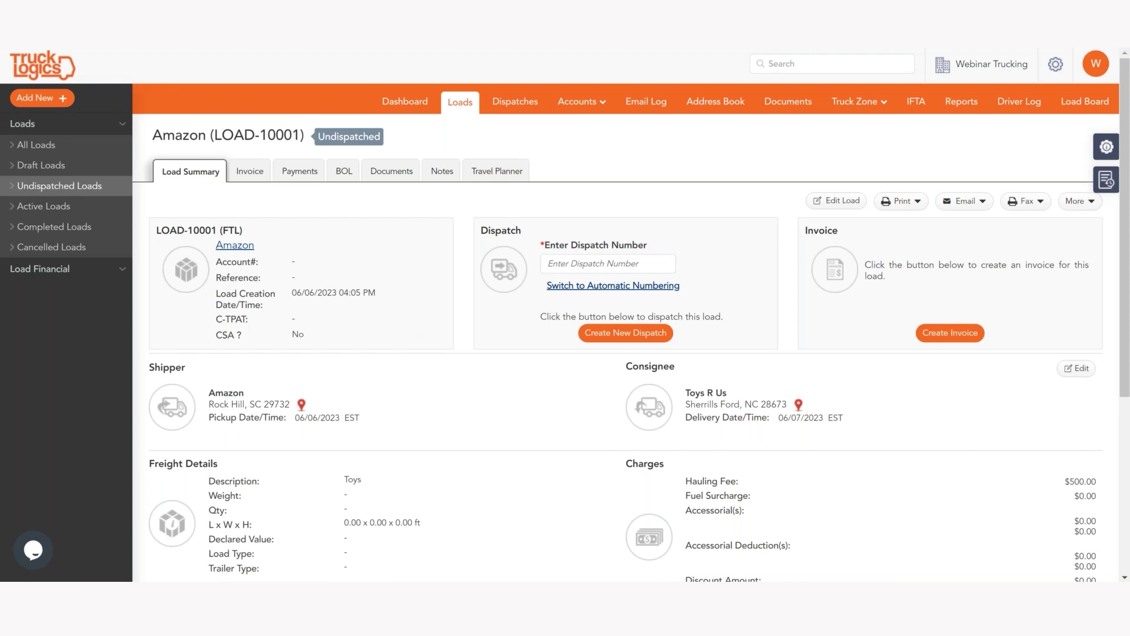
pyautogui.click(672, 287)
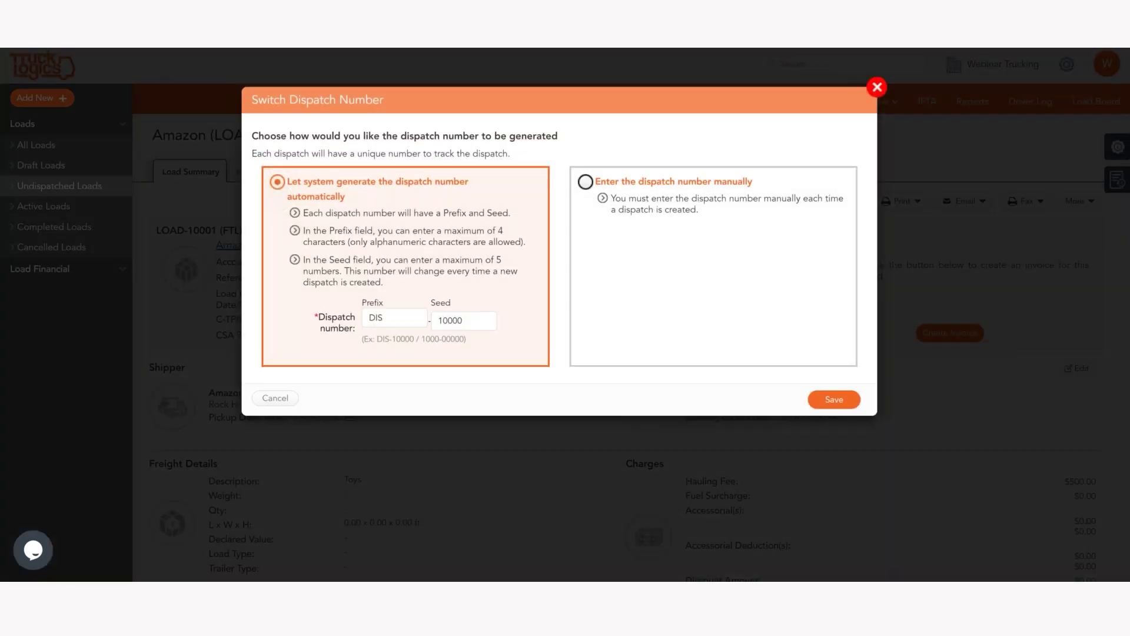
pyautogui.click(833, 400)
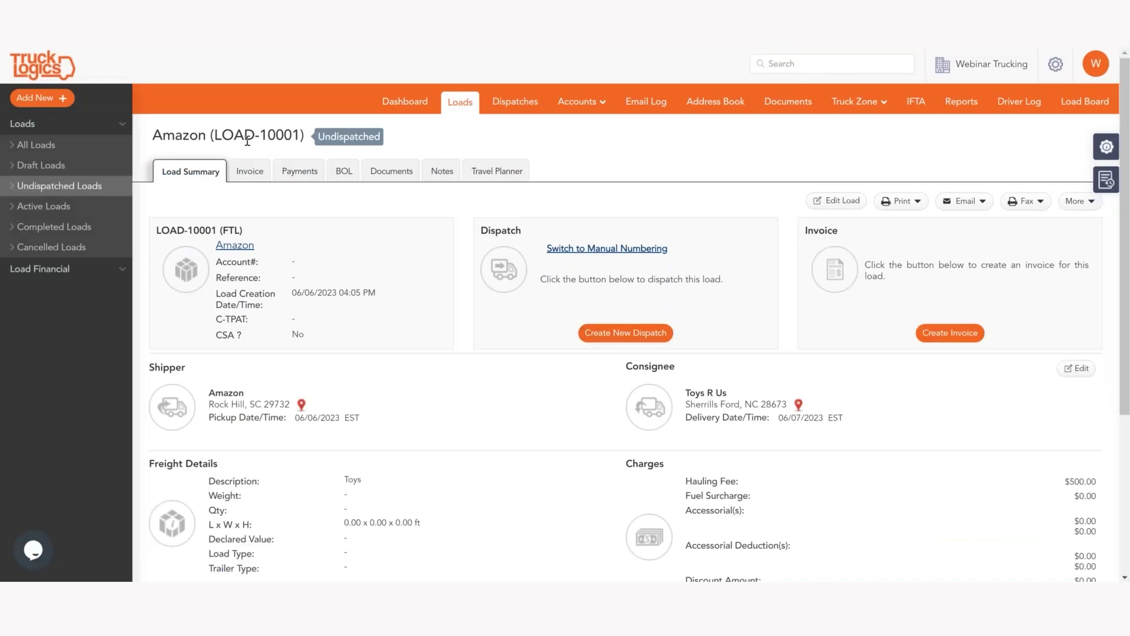
pyautogui.click(594, 334)
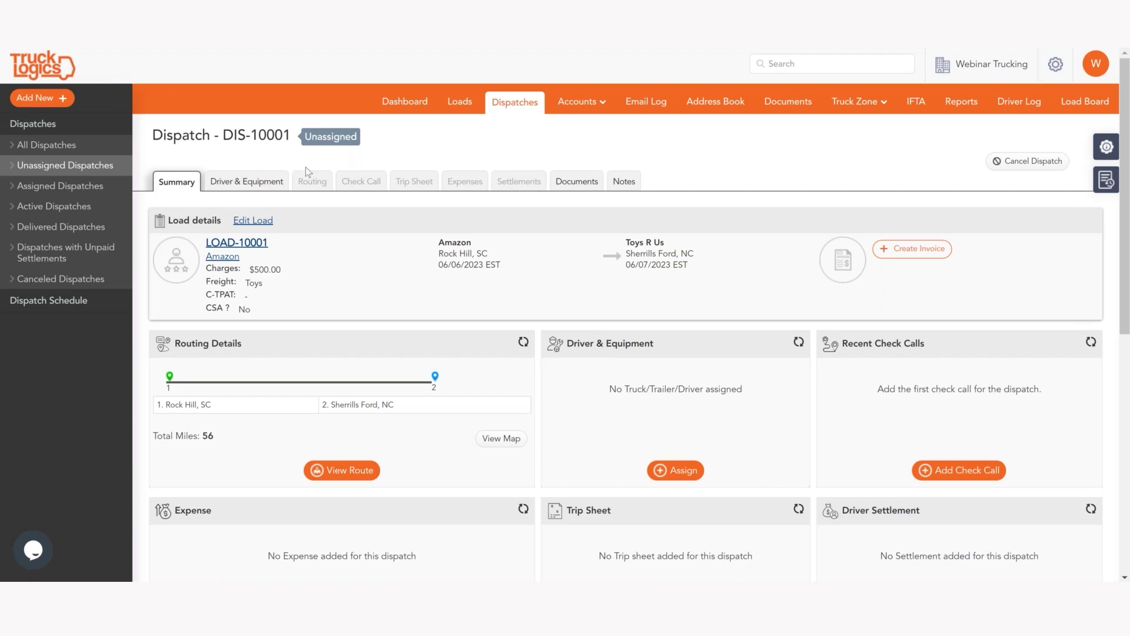
# Select the fourth driver in the list and truck Web T 1 as the dispatch's driver and equipment.
pyautogui.click(256, 183)
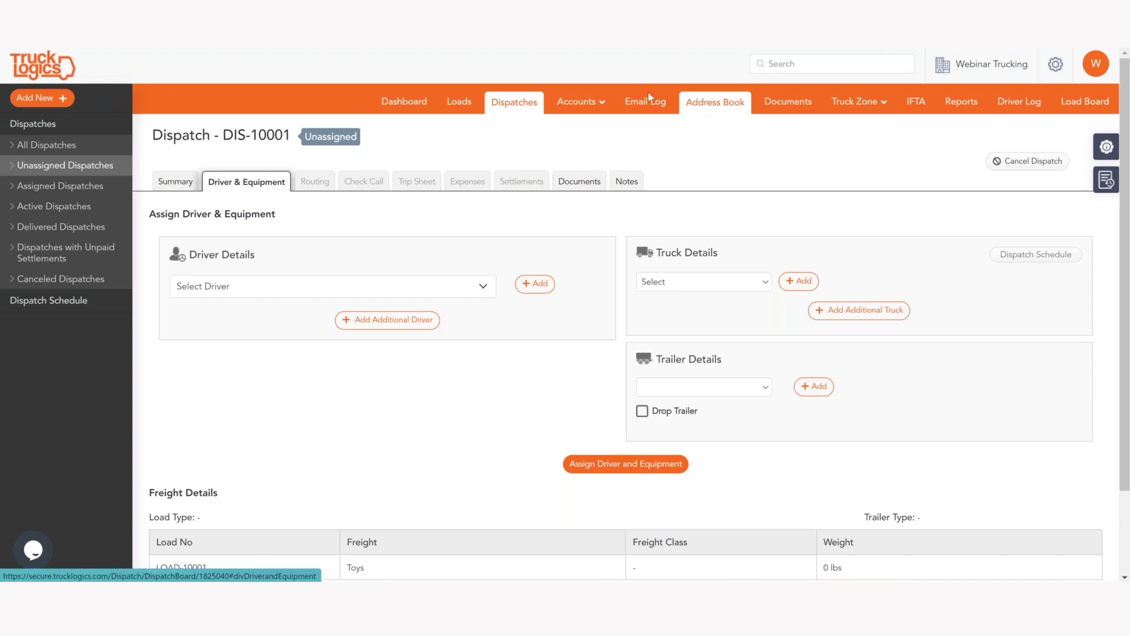
pyautogui.click(451, 287)
pyautogui.scroll(-1, 346, 394)
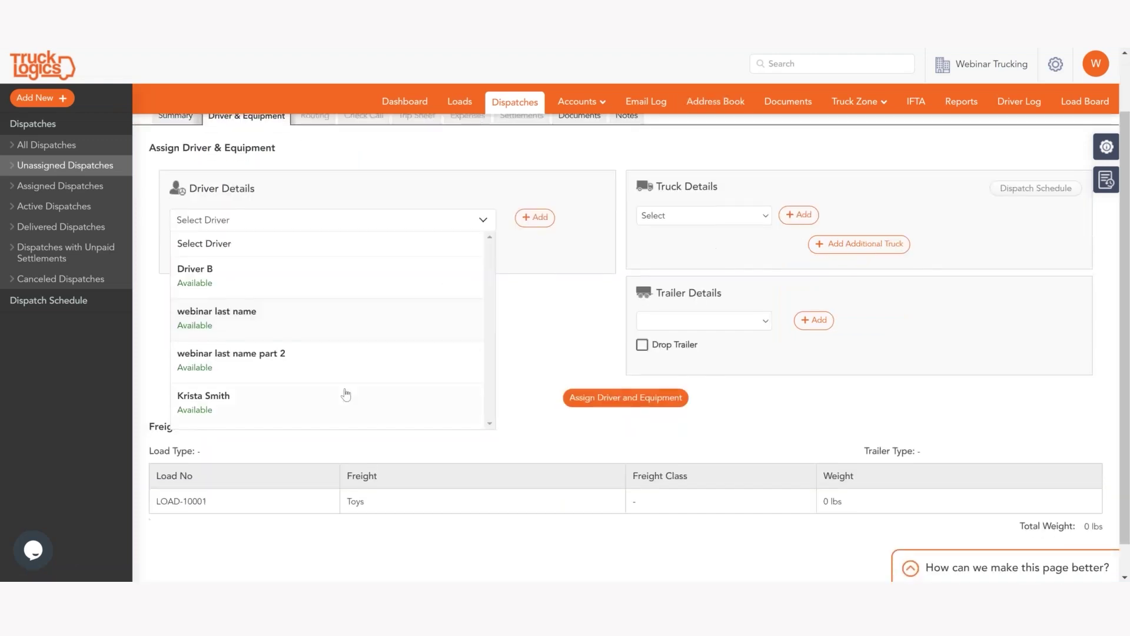
pyautogui.click(290, 410)
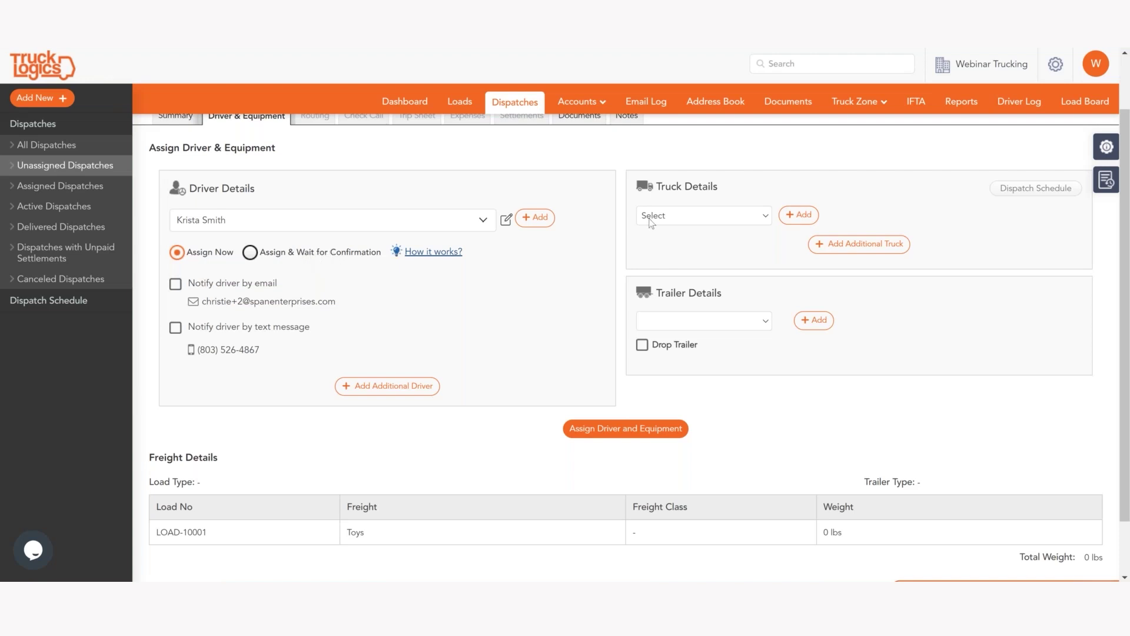
pyautogui.click(735, 224)
pyautogui.click(733, 242)
# Start adding a new trailer for the dispatch with the unit number Twebb.
pyautogui.click(728, 339)
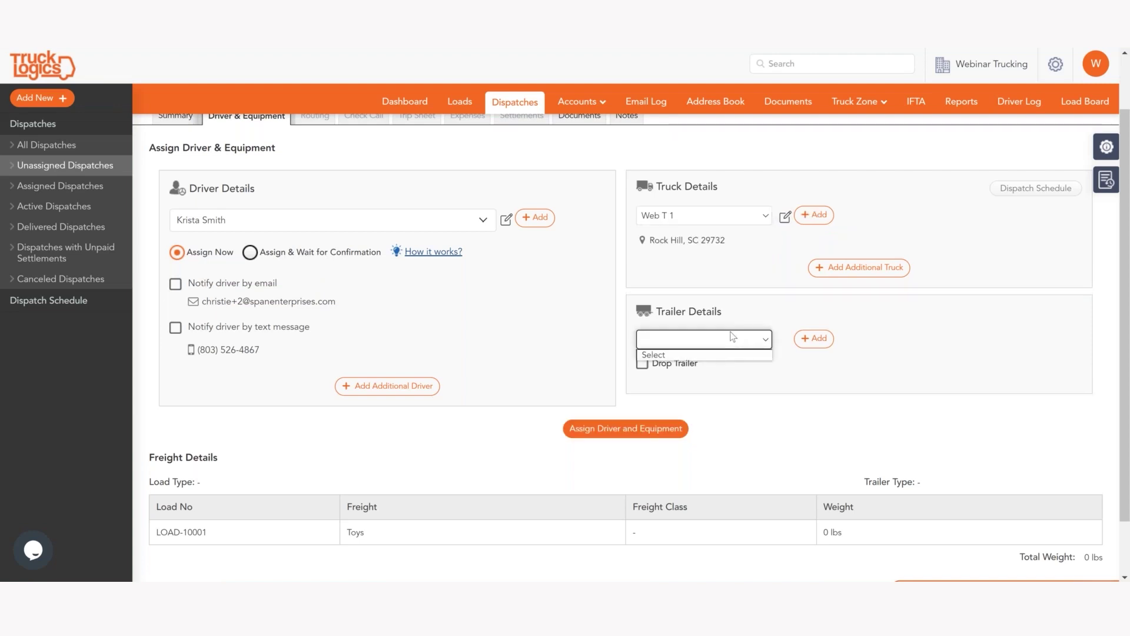
pyautogui.click(815, 339)
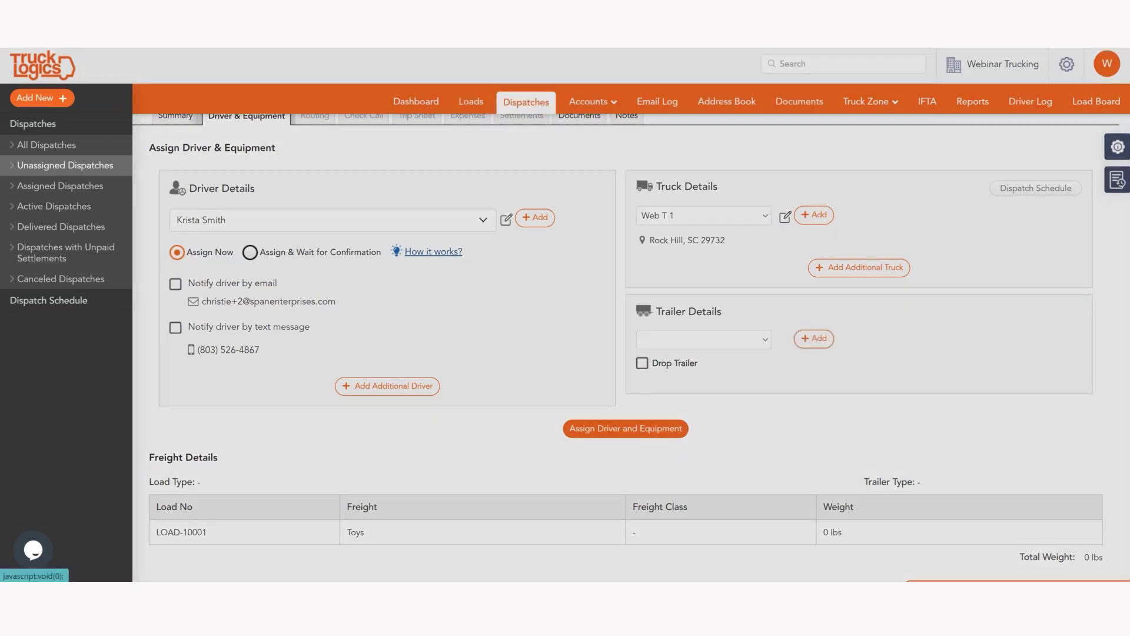
pyautogui.click(391, 134)
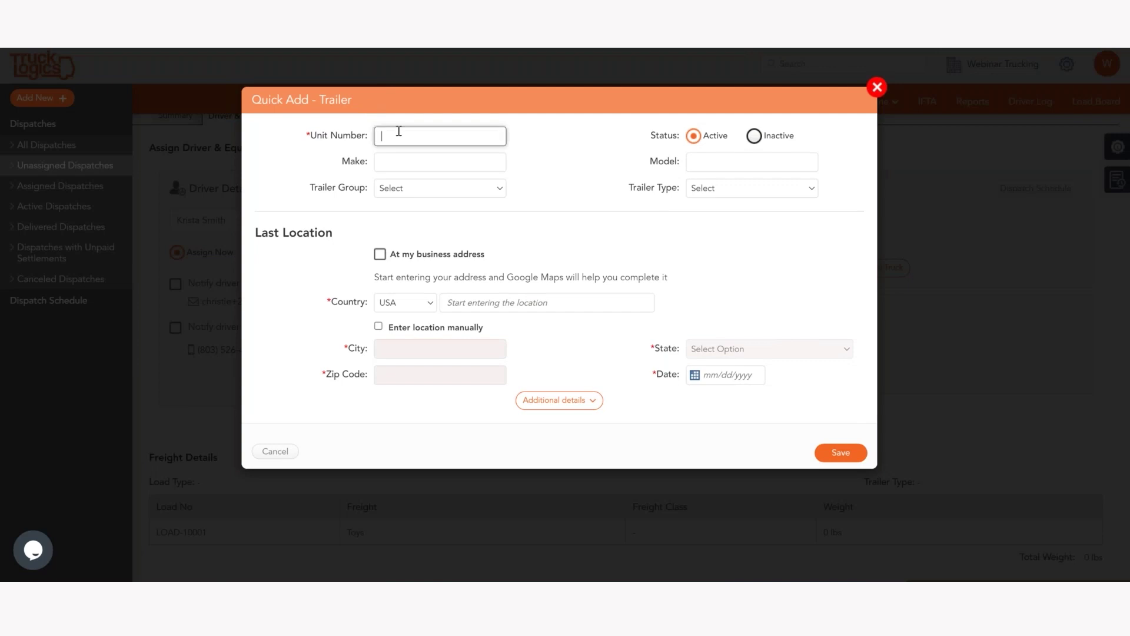
pyautogui.write('Twebb')
# Set the trailer's last location to the suggested street address in Rock Hill, SC, dated June 6, 2023, and save the trailer.
pyautogui.click(380, 257)
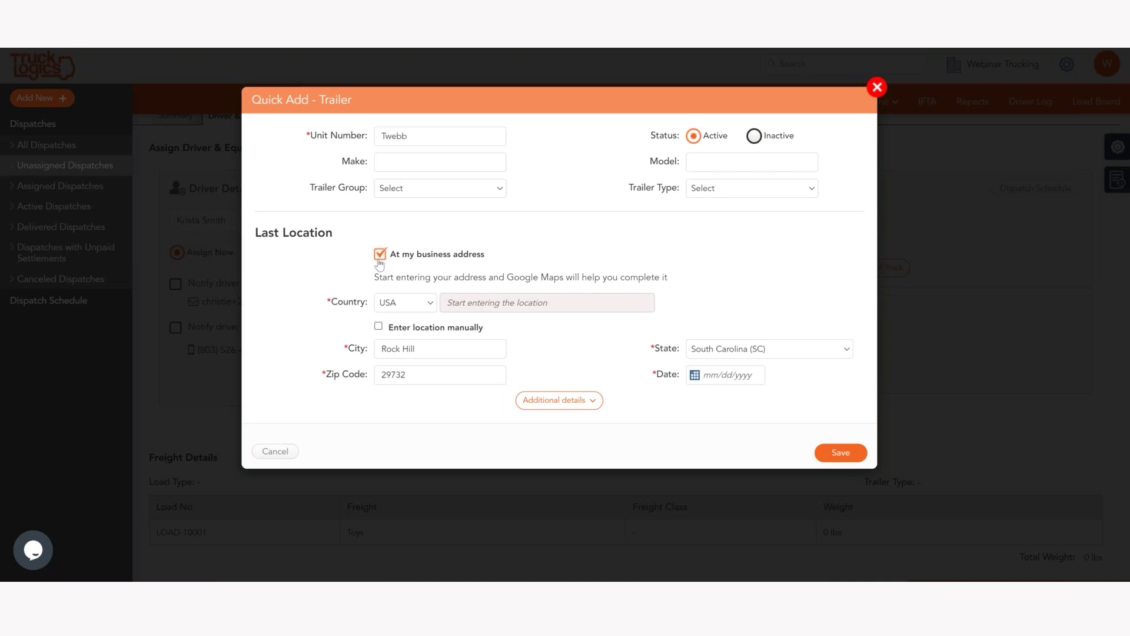
pyautogui.click(380, 254)
pyautogui.click(482, 299)
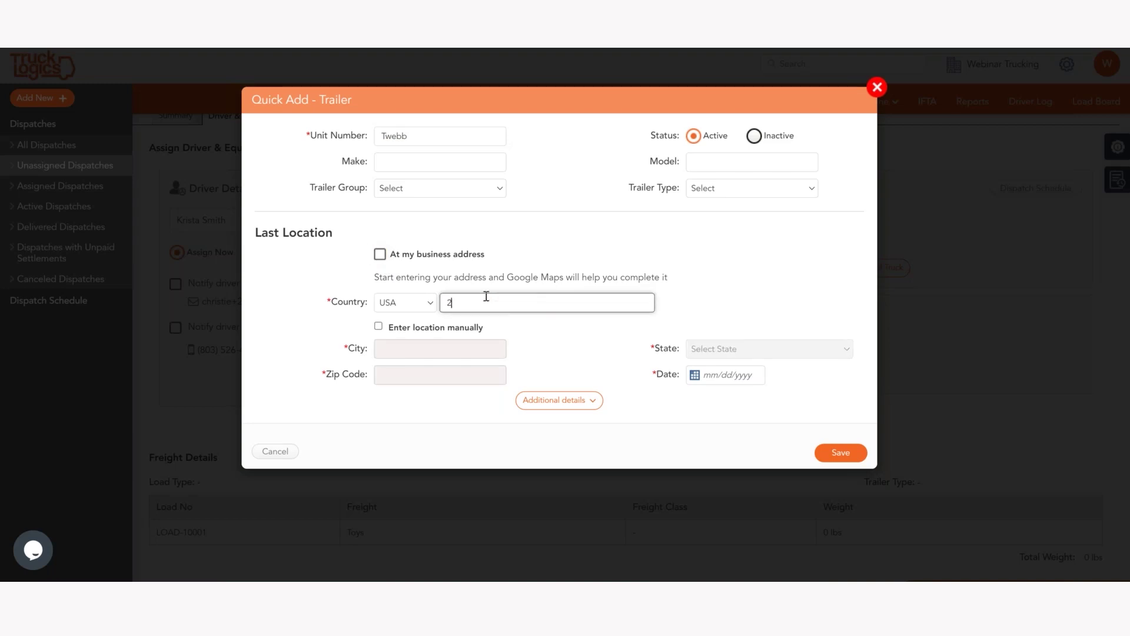
pyautogui.write('2685')
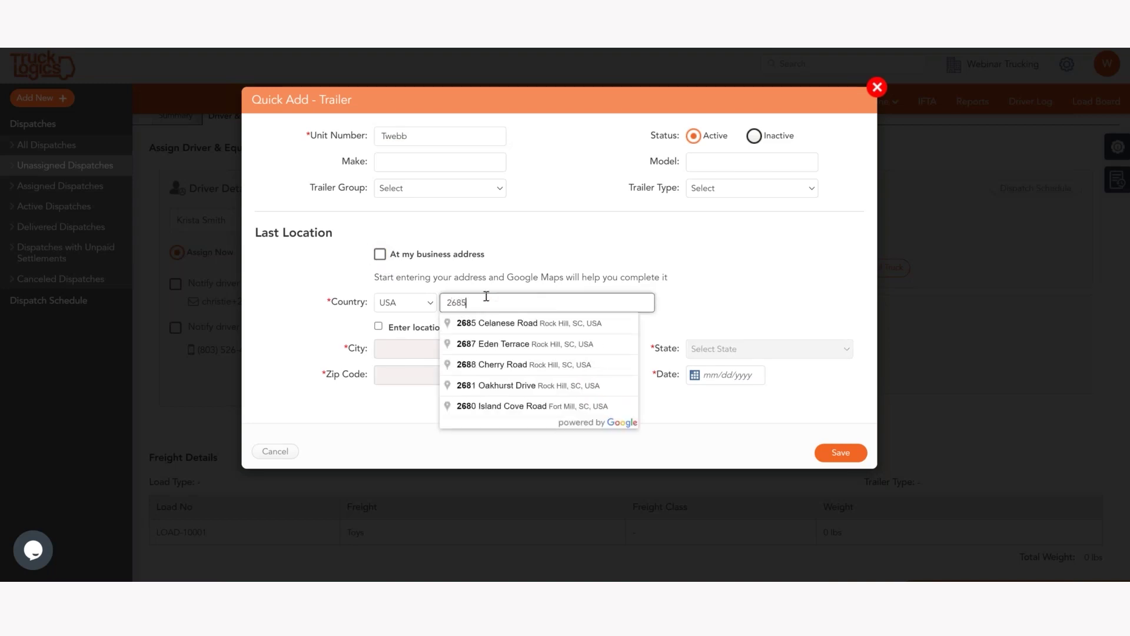
pyautogui.click(492, 325)
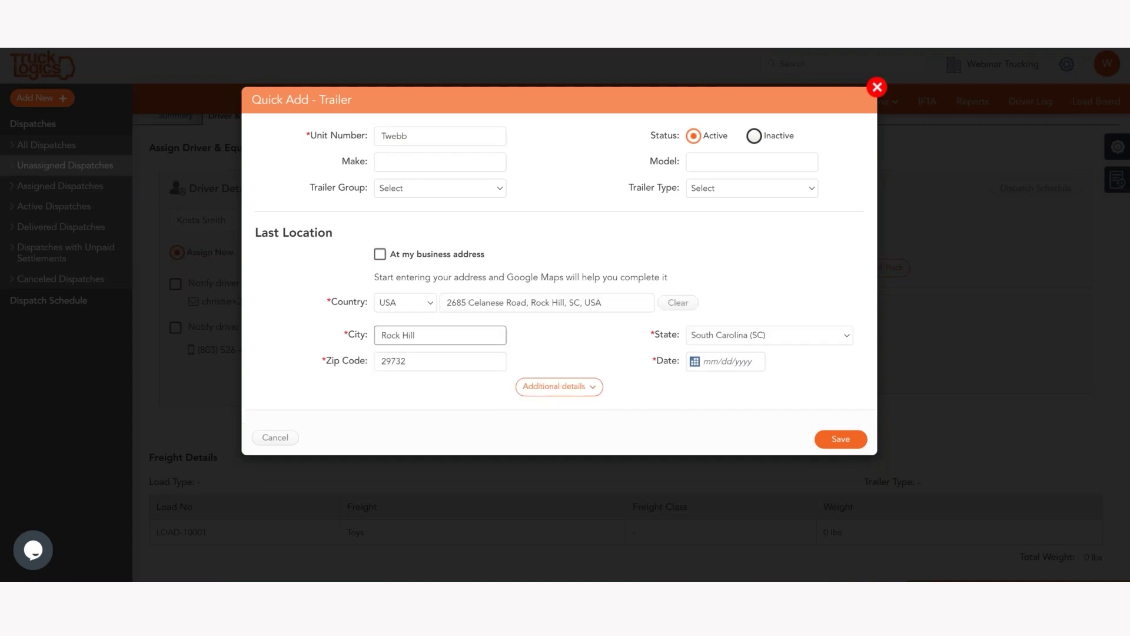
pyautogui.click(736, 361)
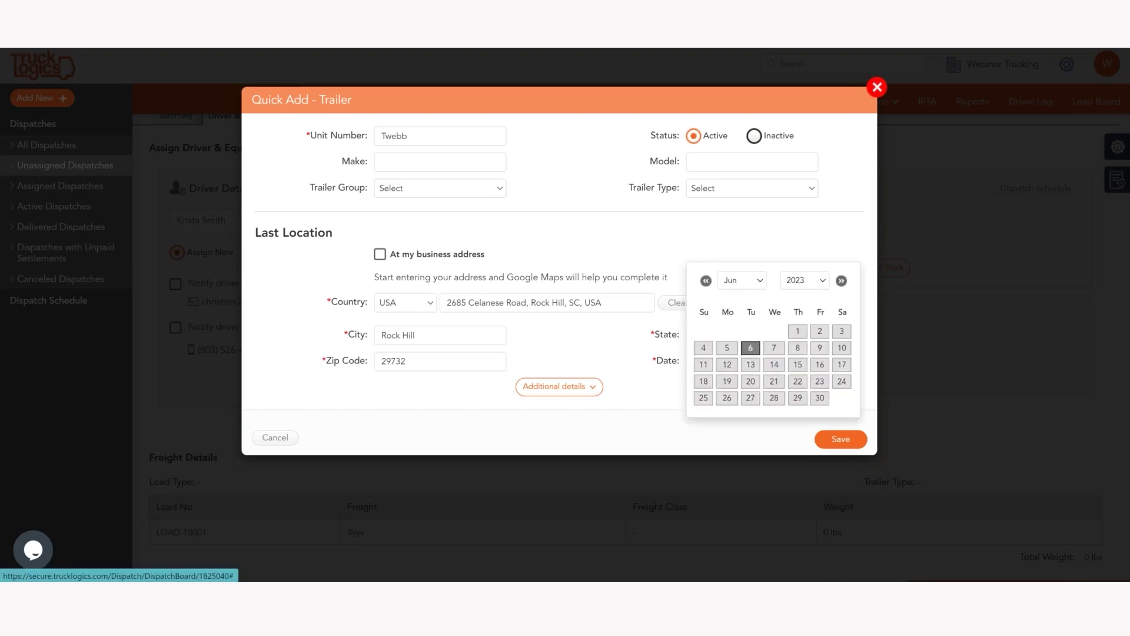
pyautogui.click(750, 348)
pyautogui.click(841, 439)
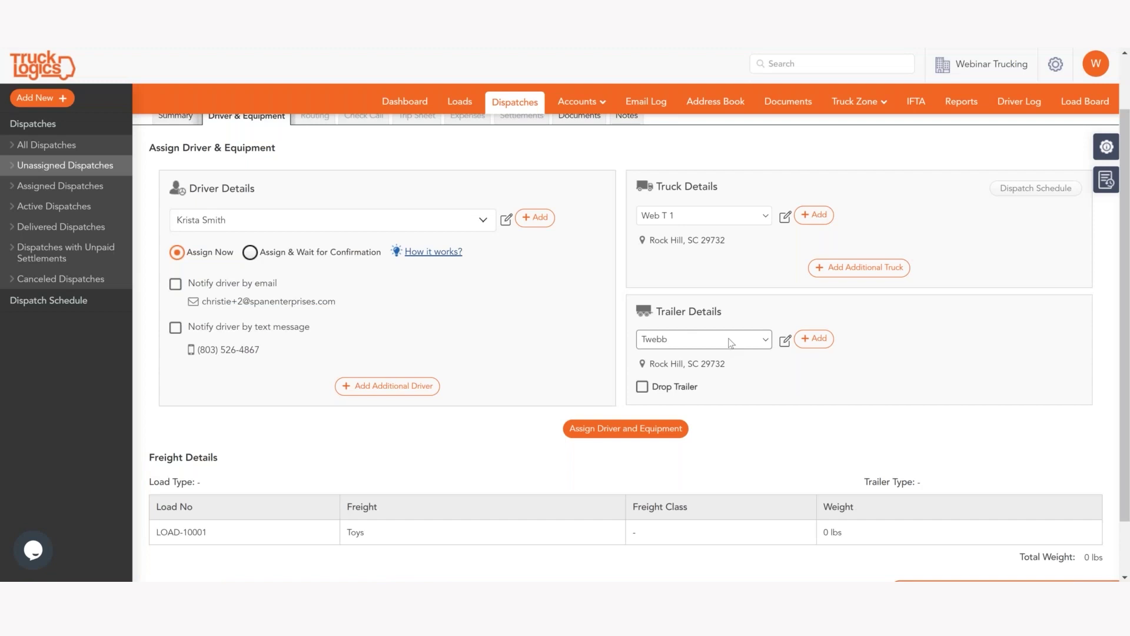
# Assign the selected driver, truck Web T 1 and trailer Twebb to the dispatch.
pyautogui.click(662, 432)
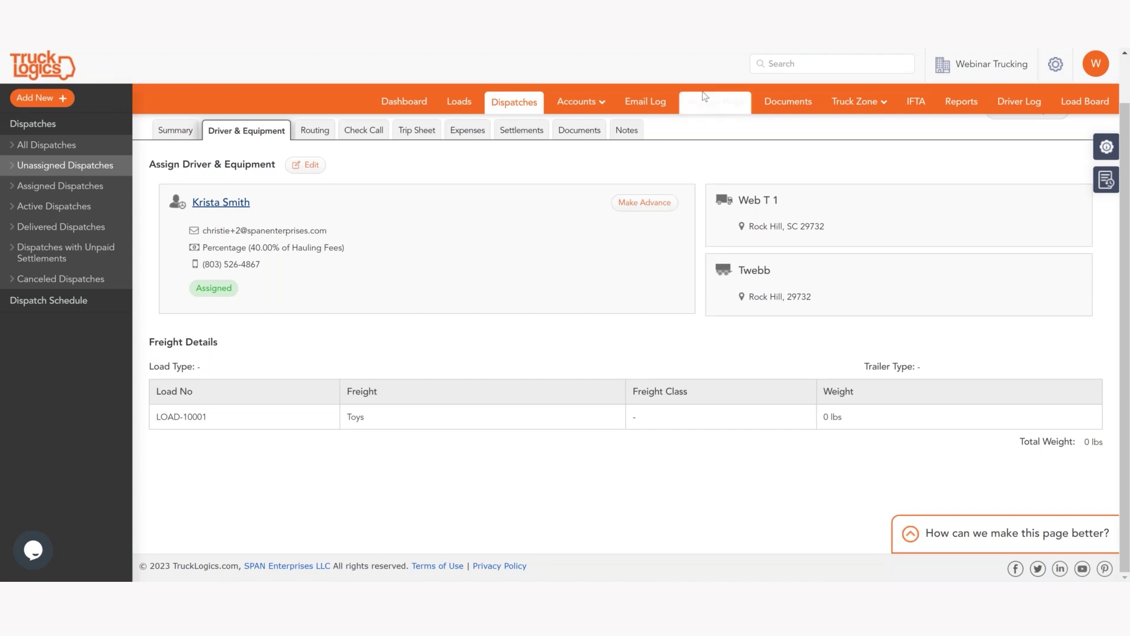
# Start cloning the Amazon load from the list of active loads.
pyautogui.click(464, 109)
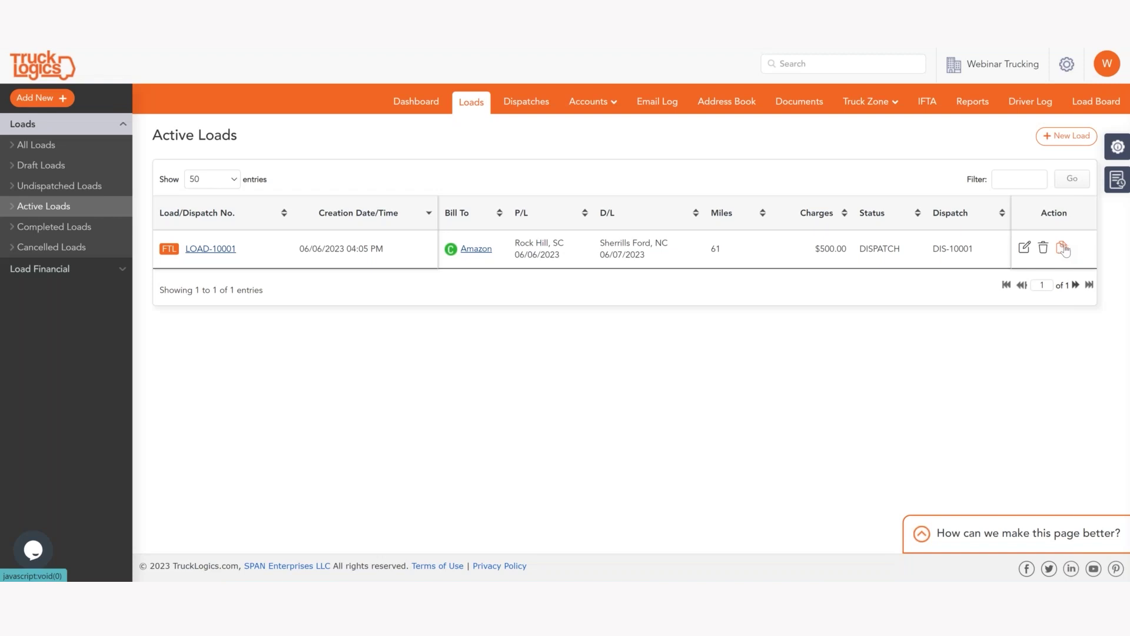
pyautogui.click(1062, 247)
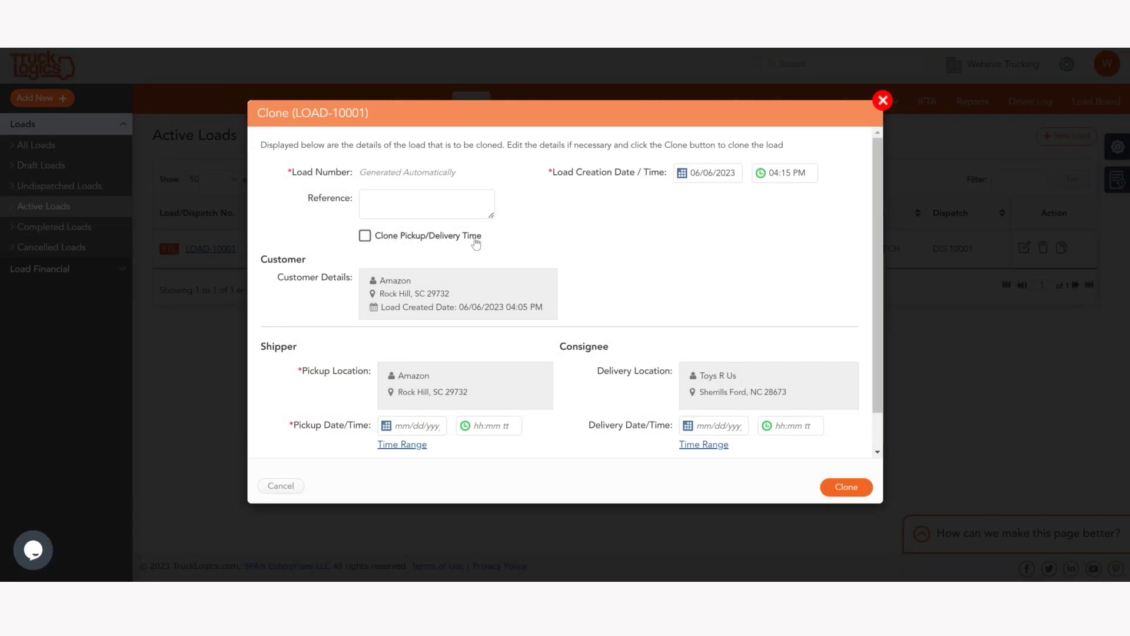
pyautogui.scroll(-1, 690, 238)
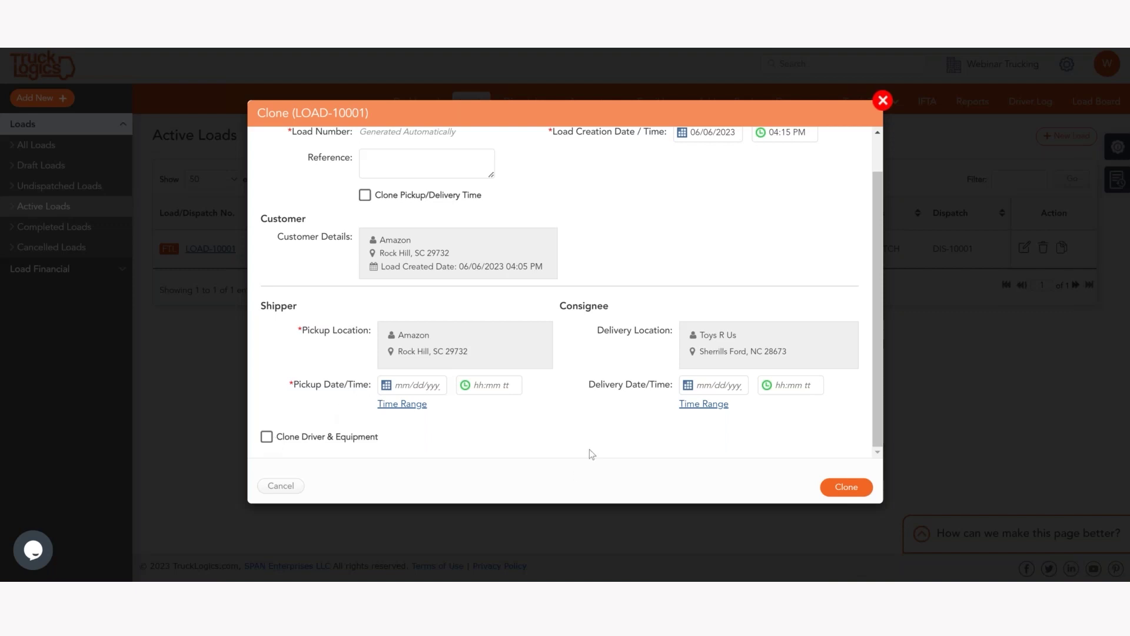
pyautogui.scroll(2, 590, 452)
pyautogui.scroll(-1, 565, 412)
# Set the cloned load's pickup date to 06/08/2023 and its delivery date to 06/09/2023.
pyautogui.click(434, 388)
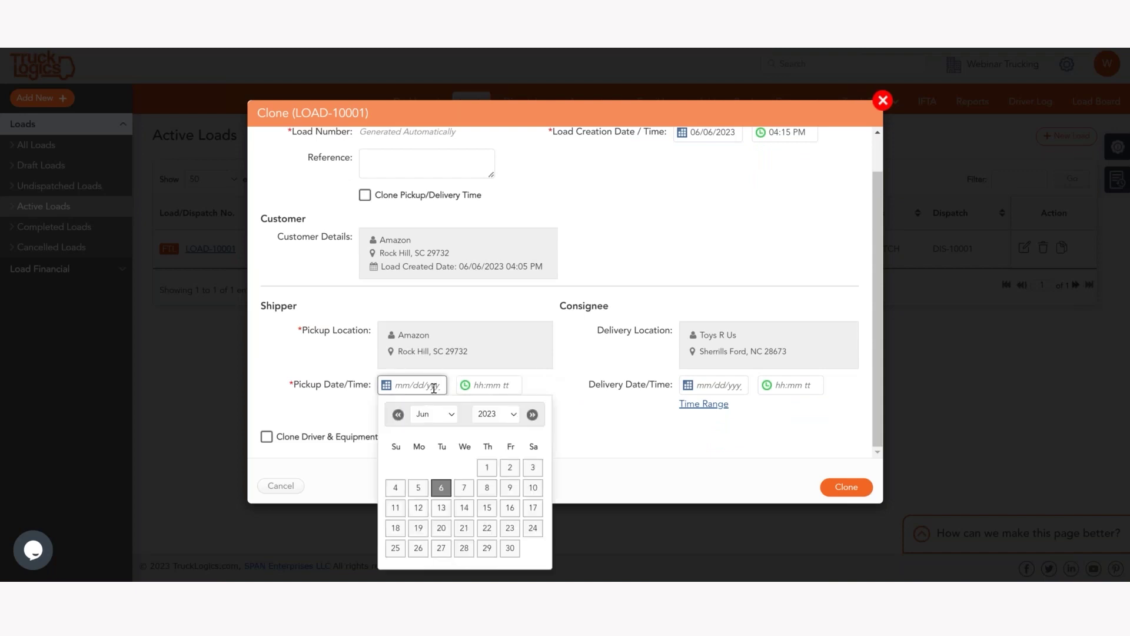
pyautogui.click(482, 488)
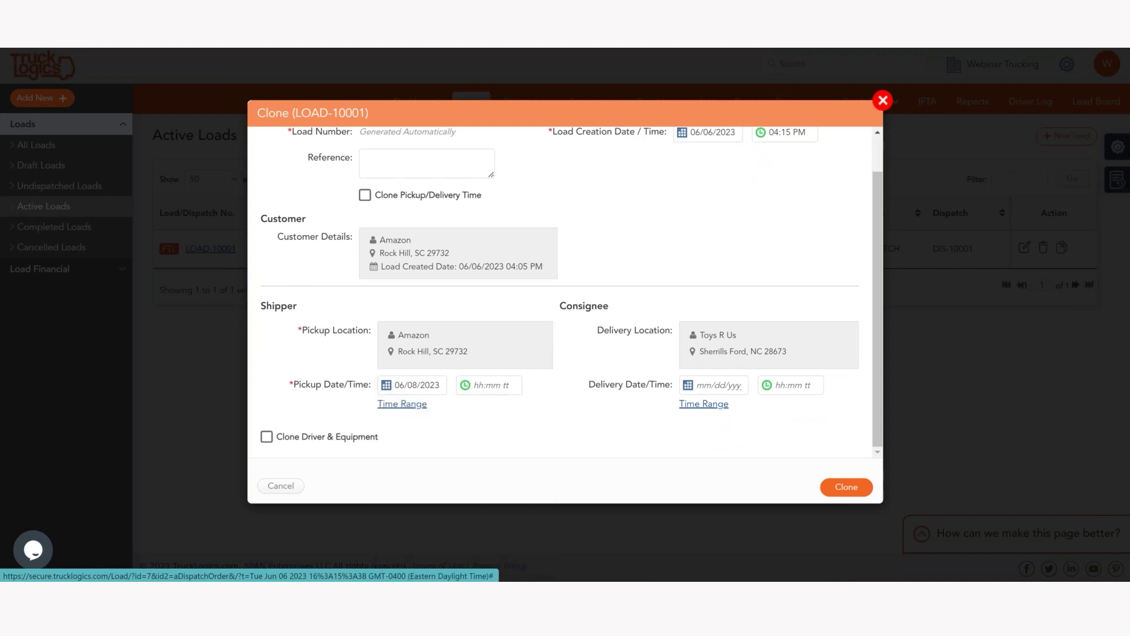
pyautogui.click(714, 385)
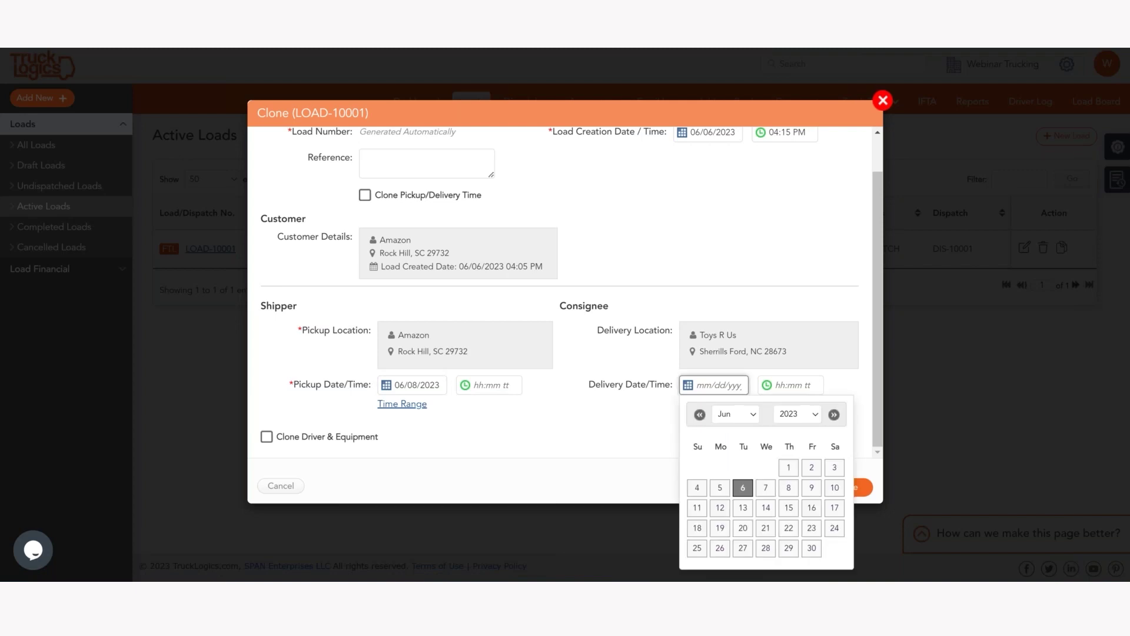
pyautogui.click(811, 488)
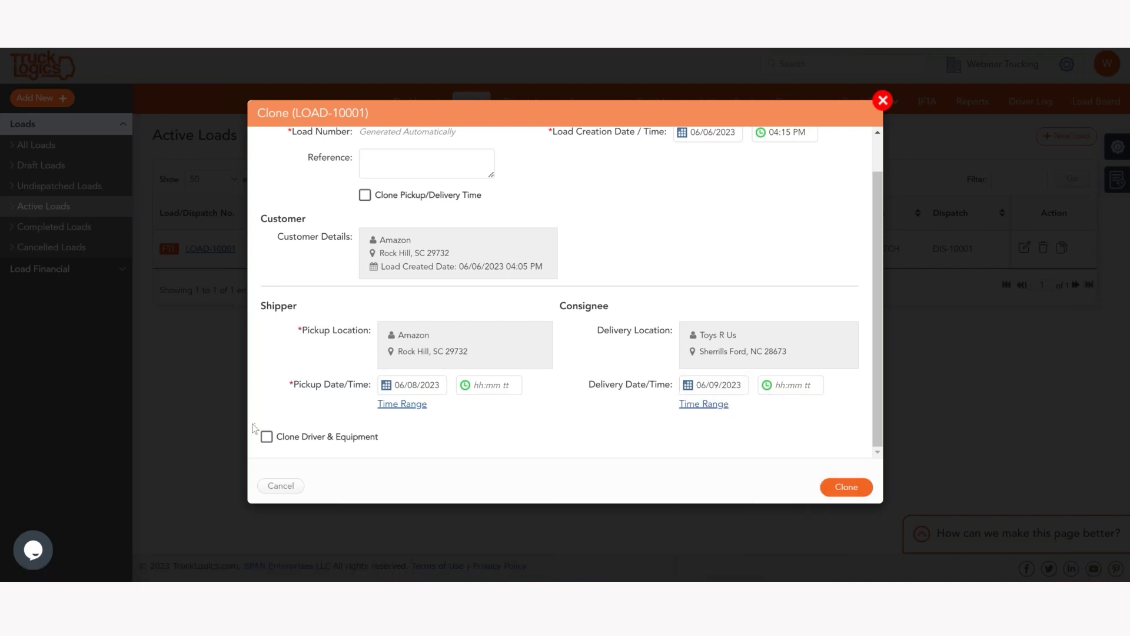
# Include the driver and equipment in the clone and create the cloned load.
pyautogui.click(267, 437)
pyautogui.scroll(-5, 497, 373)
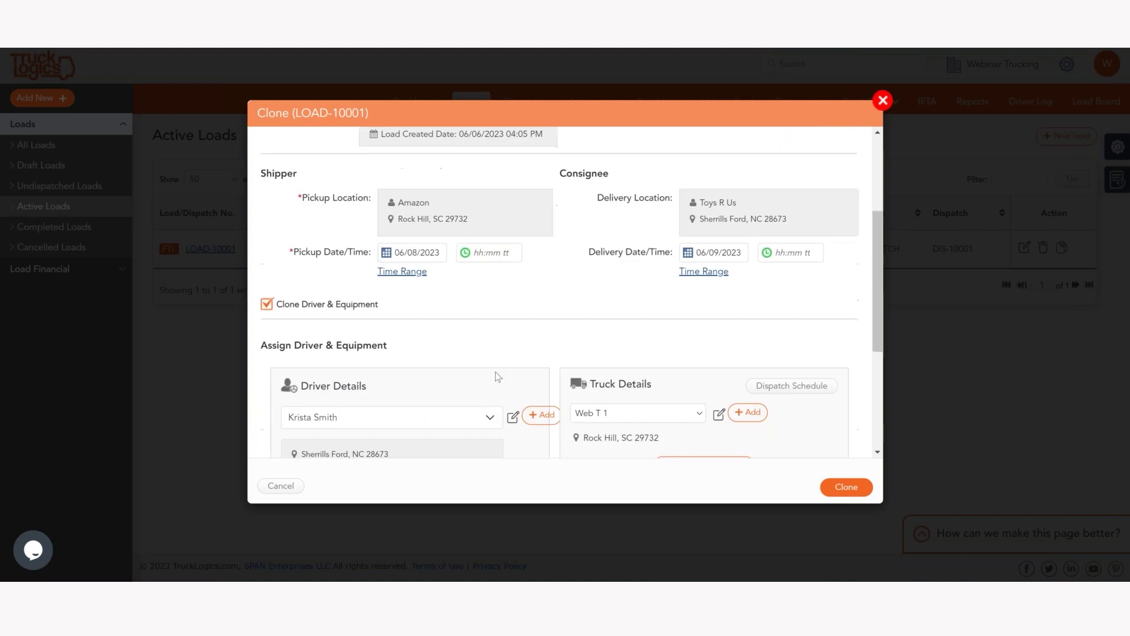
pyautogui.scroll(-1, 498, 376)
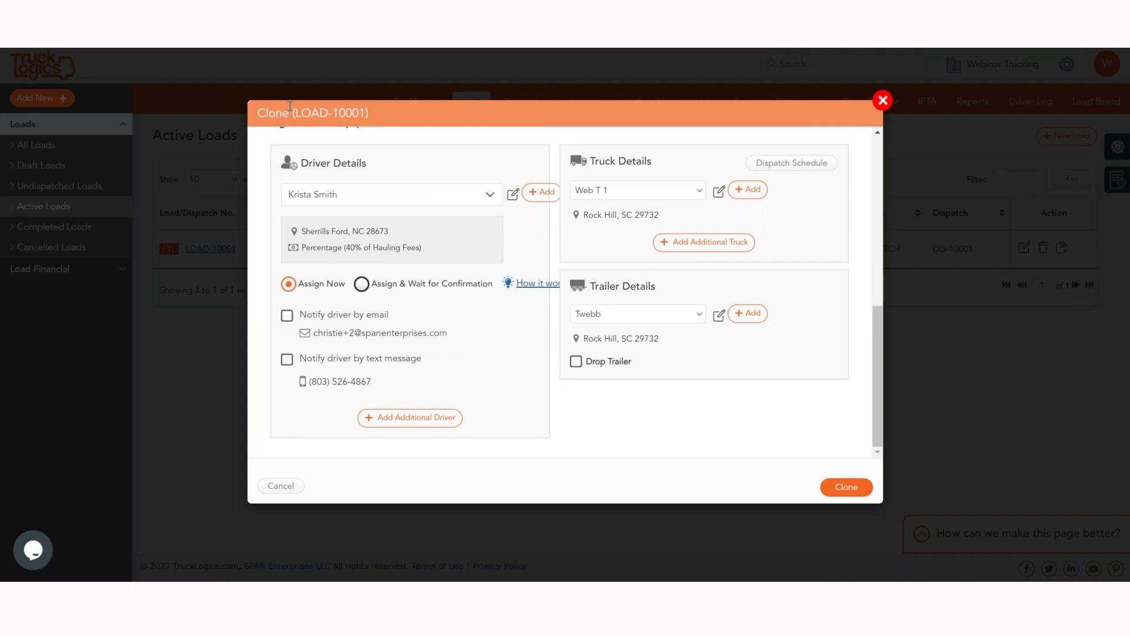
pyautogui.scroll(3, 550, 268)
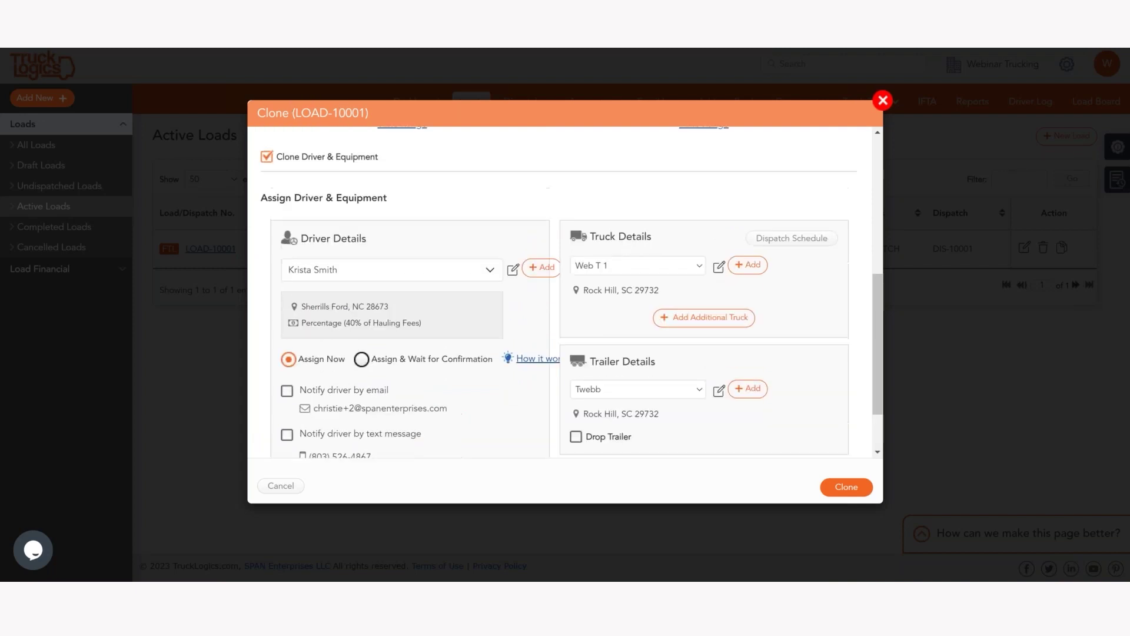
pyautogui.scroll(6, 551, 267)
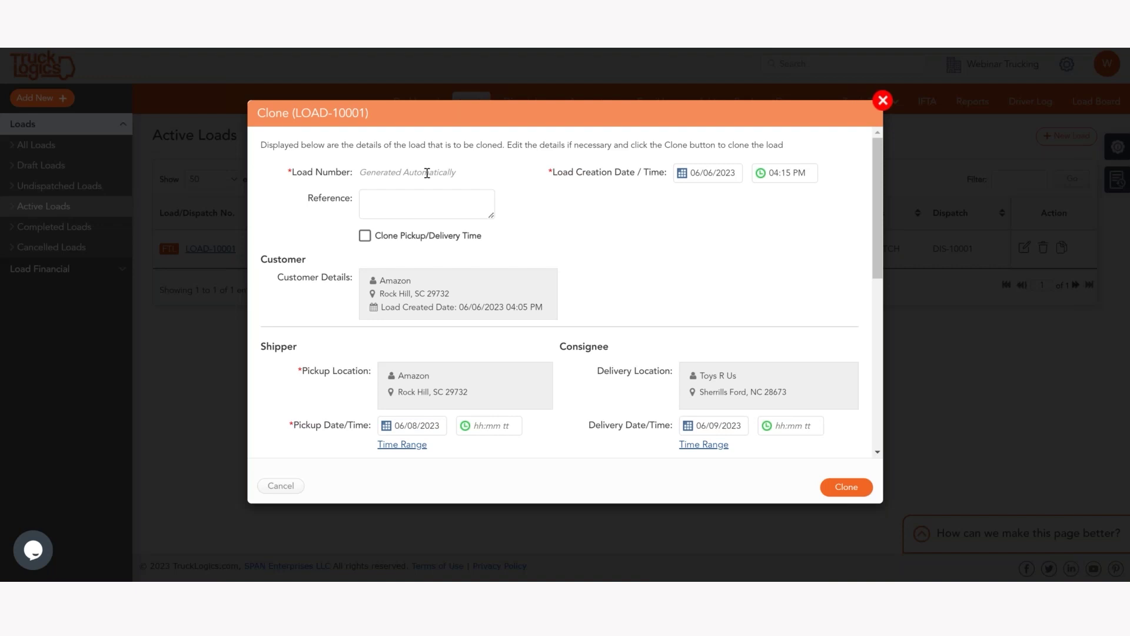
pyautogui.scroll(-3, 644, 311)
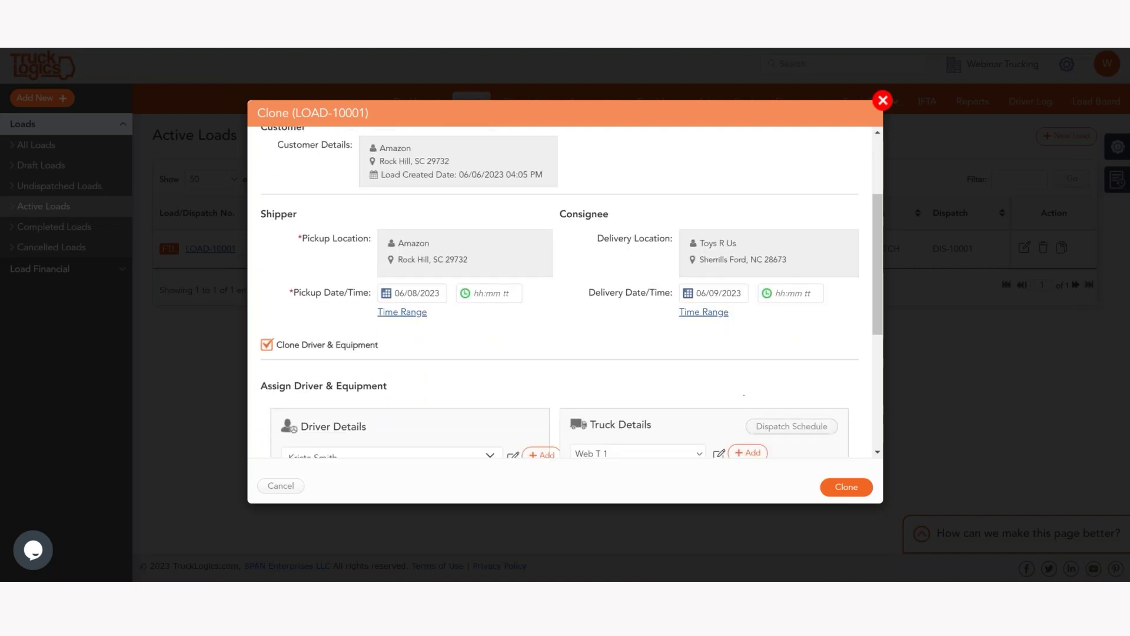
pyautogui.click(846, 487)
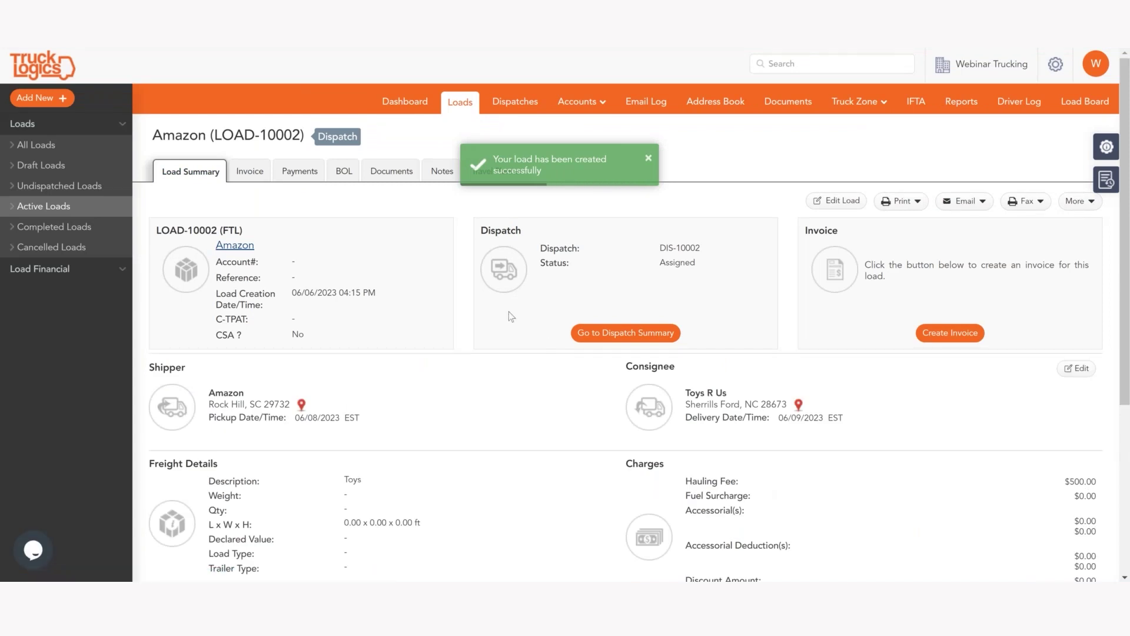
# Review the cloned load's dispatch summary and its driver and equipment assignment, and check the dashboard's active loads.
pyautogui.click(574, 336)
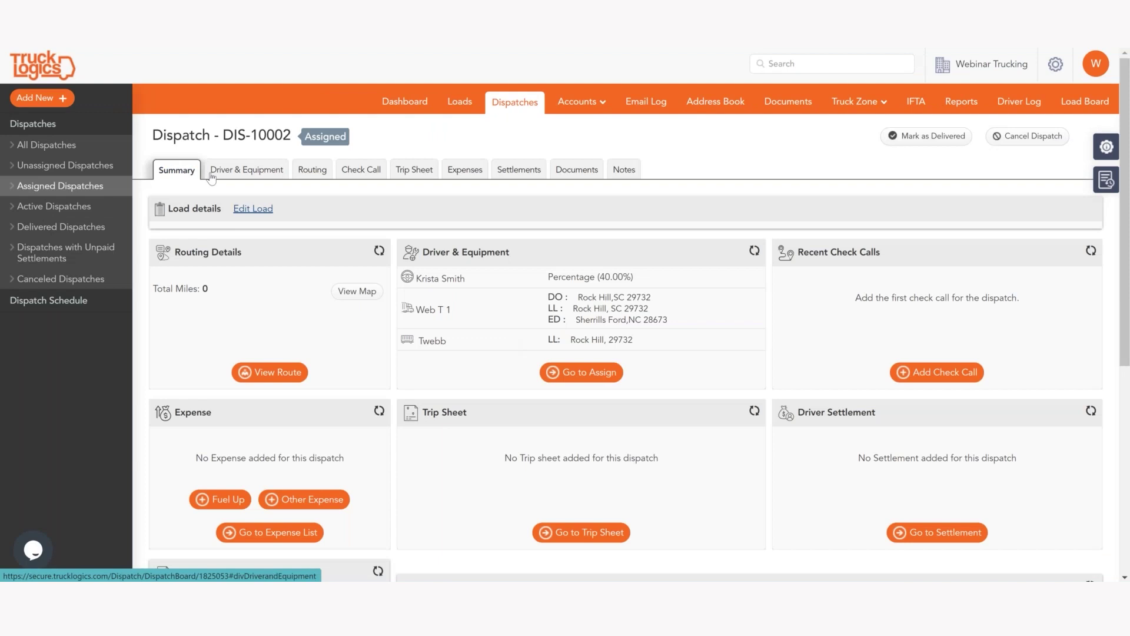
pyautogui.click(211, 175)
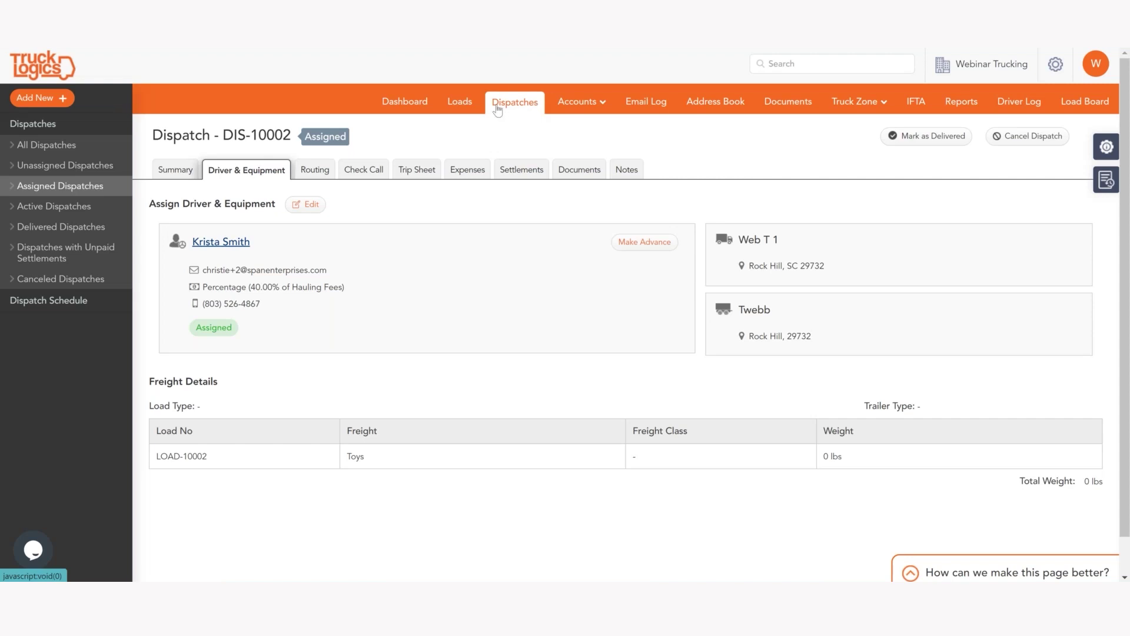
pyautogui.click(429, 107)
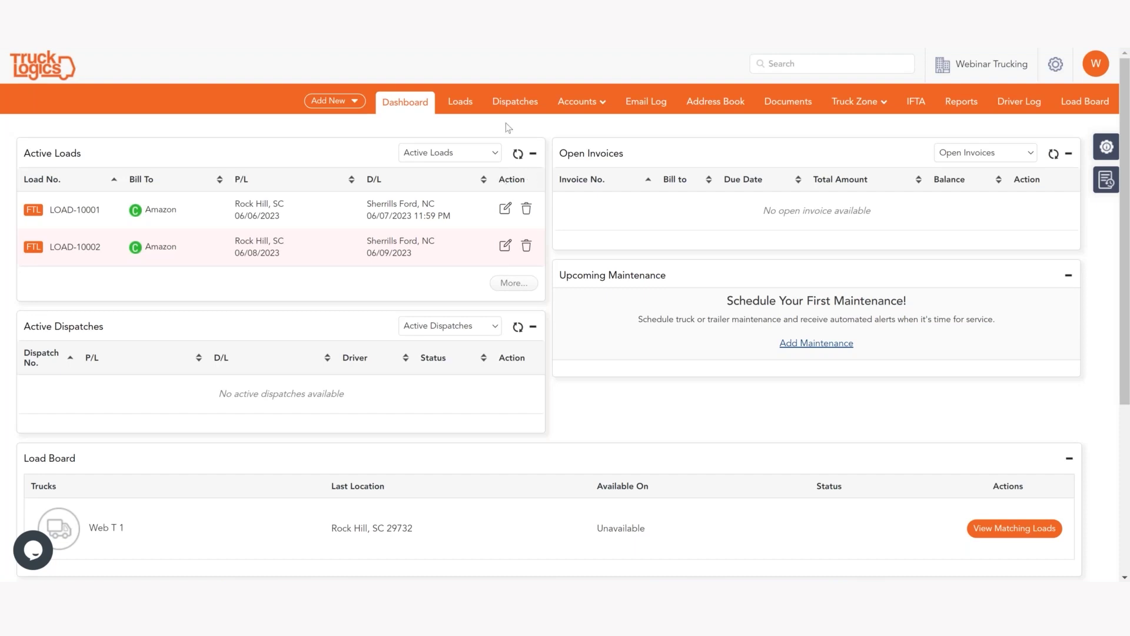
# Start a new dispatch without referring to loads, with Amazon, Rock Hill, SC as the customer.
pyautogui.click(526, 116)
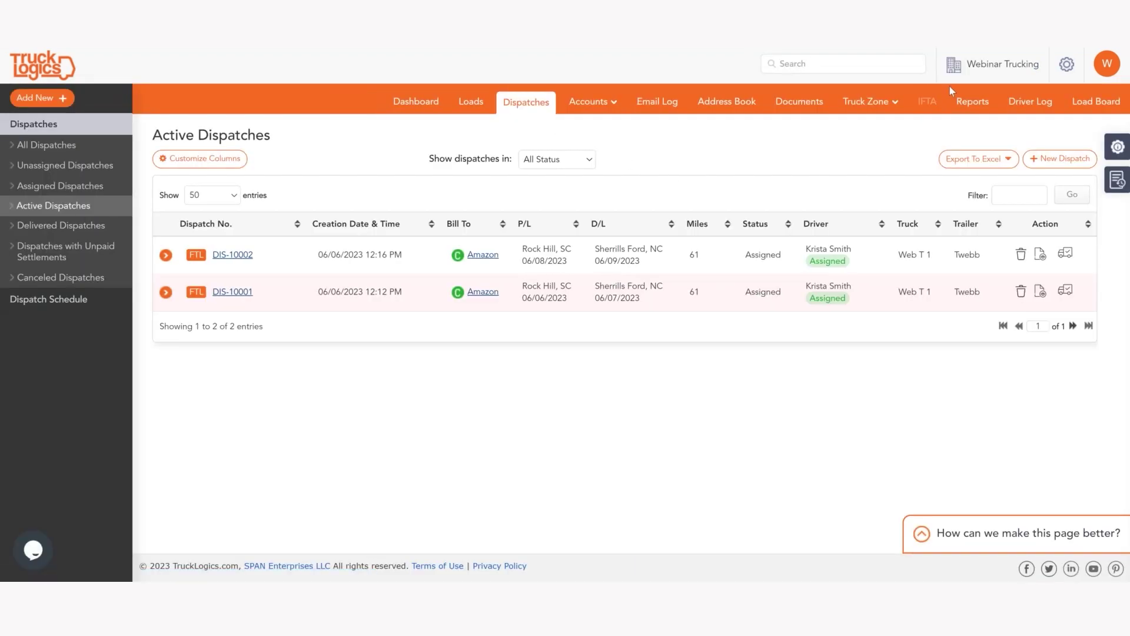
pyautogui.click(1043, 165)
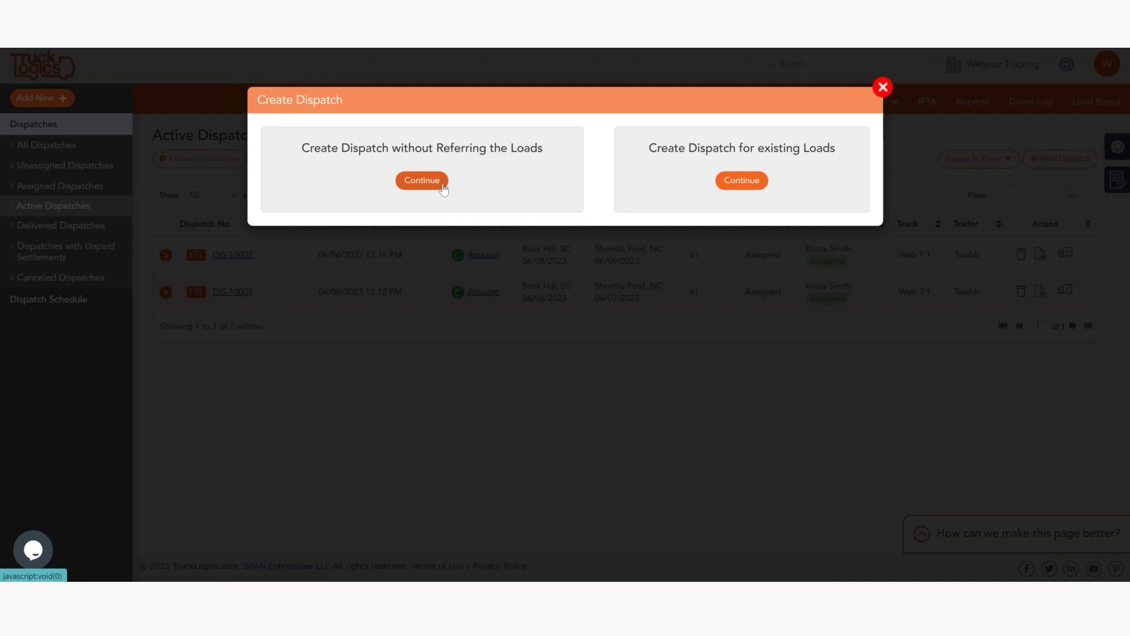
pyautogui.click(411, 183)
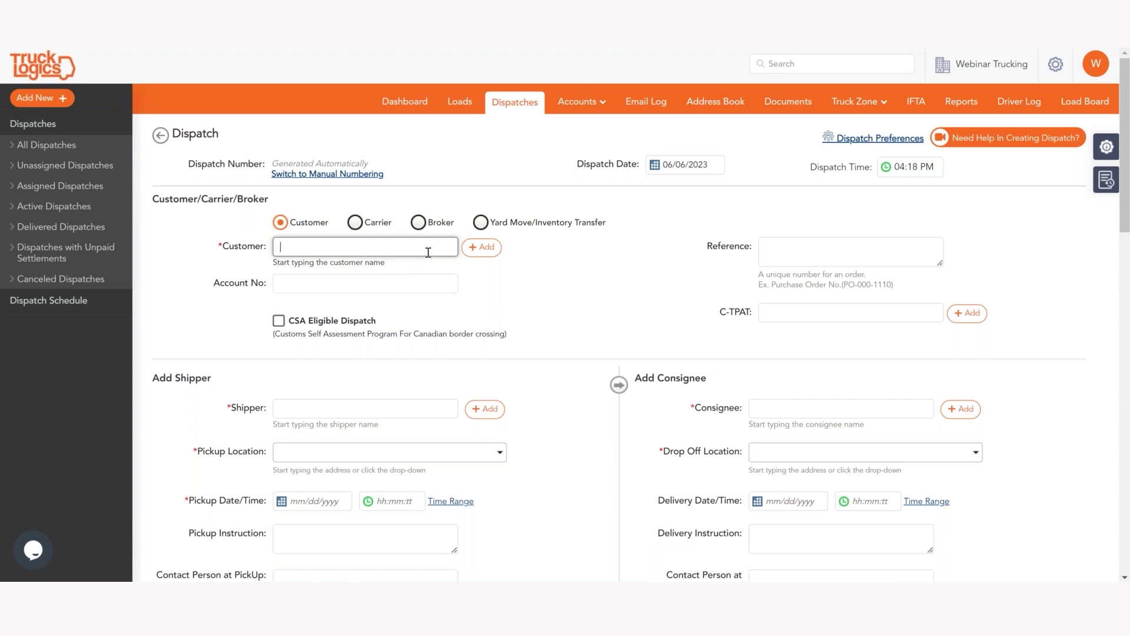
pyautogui.write('ama')
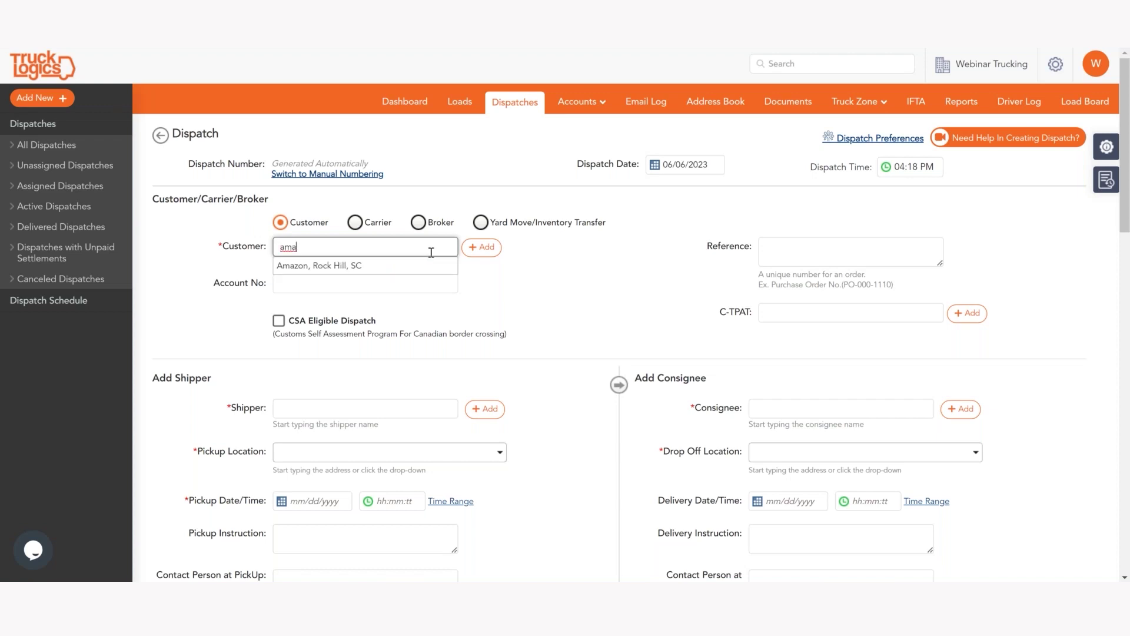
pyautogui.click(402, 264)
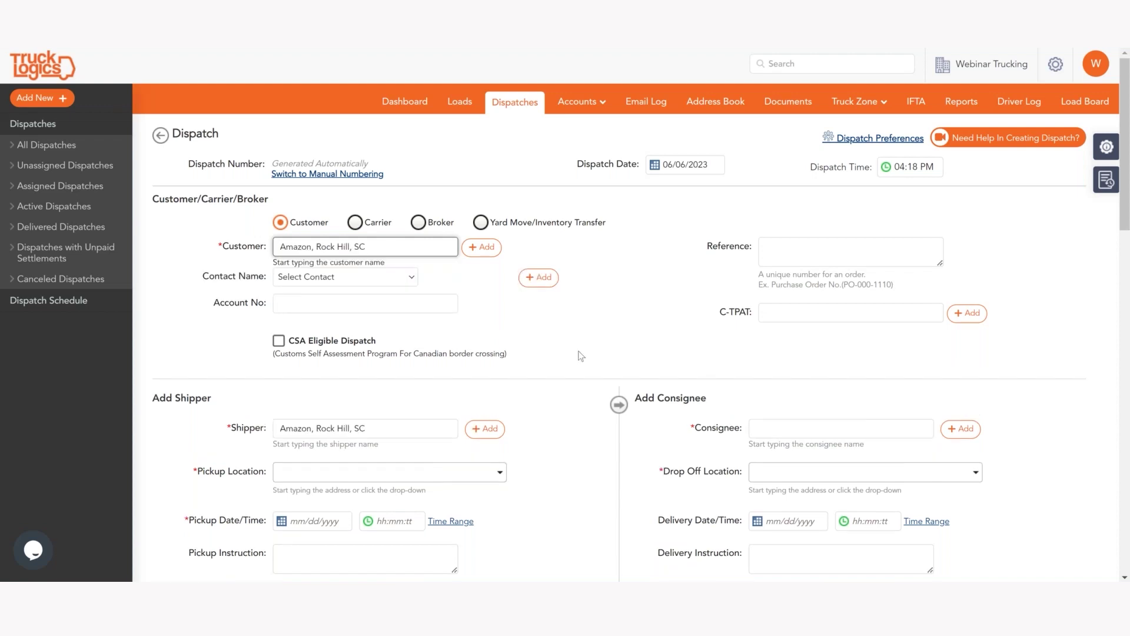
# Set the Amazon shipper's pickup date to 06/12/2023 and save the shipper.
pyautogui.scroll(-2, 581, 355)
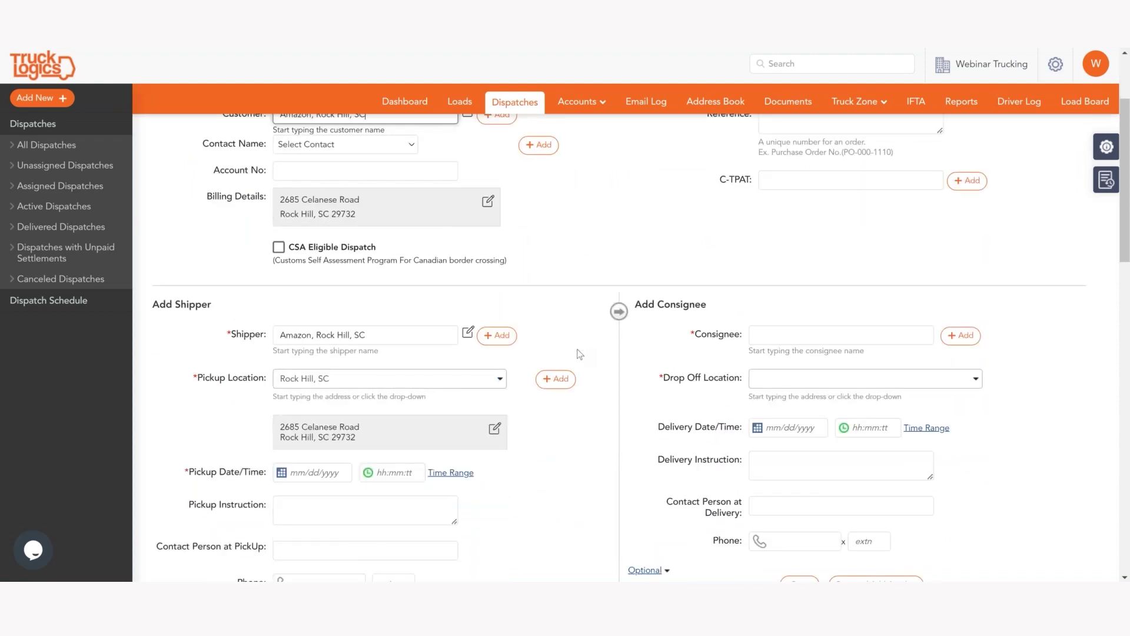
pyautogui.click(347, 474)
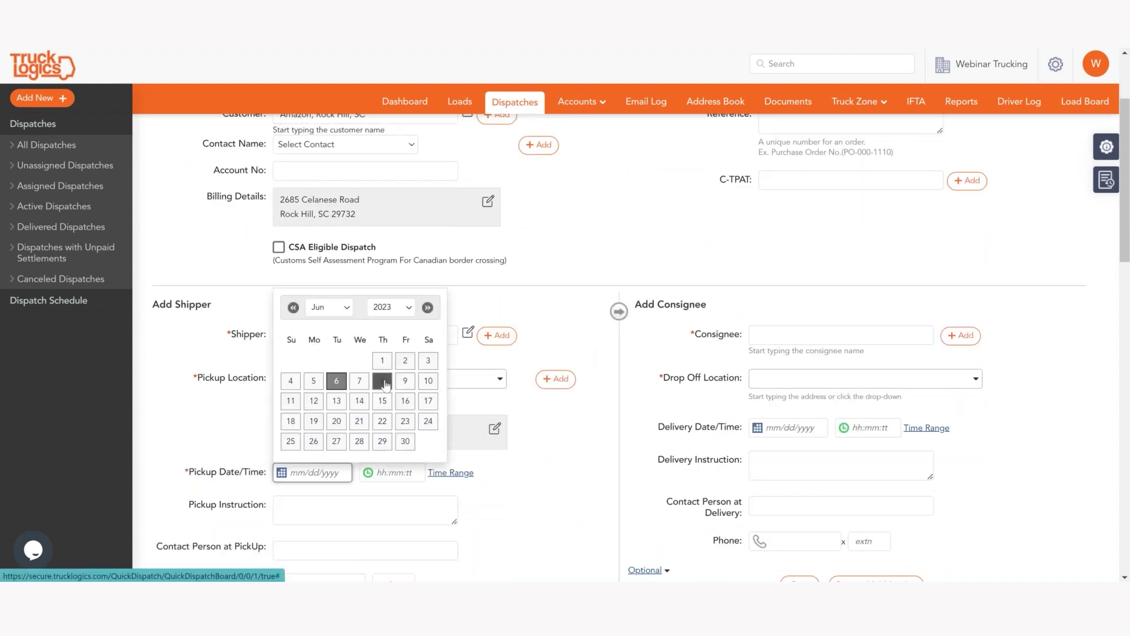
pyautogui.click(314, 400)
pyautogui.scroll(-4, 620, 458)
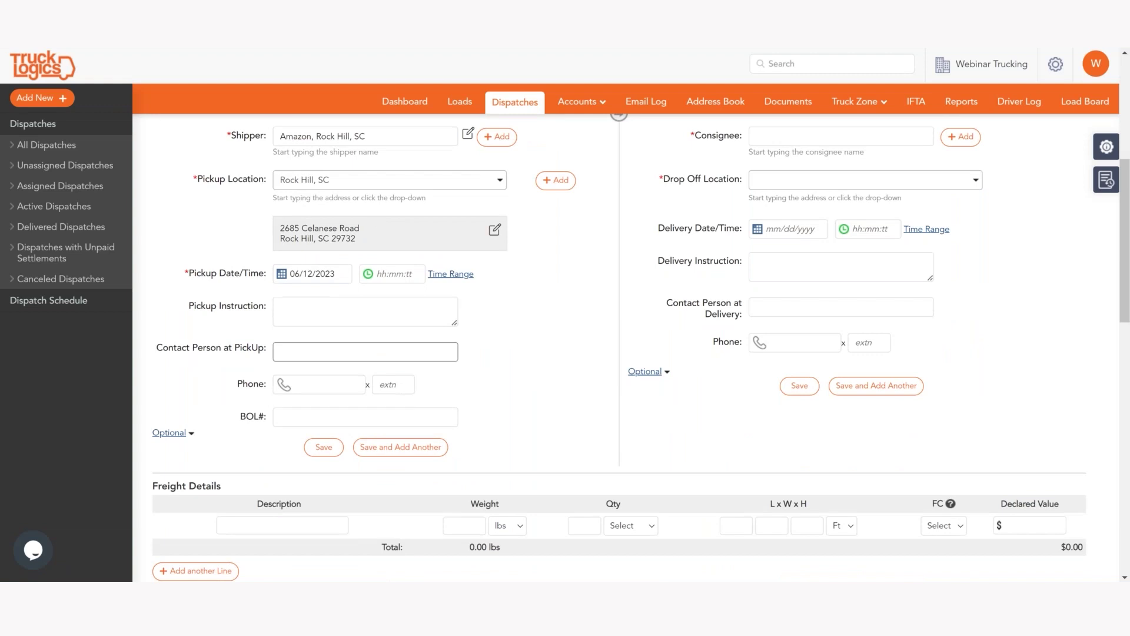
pyautogui.click(323, 447)
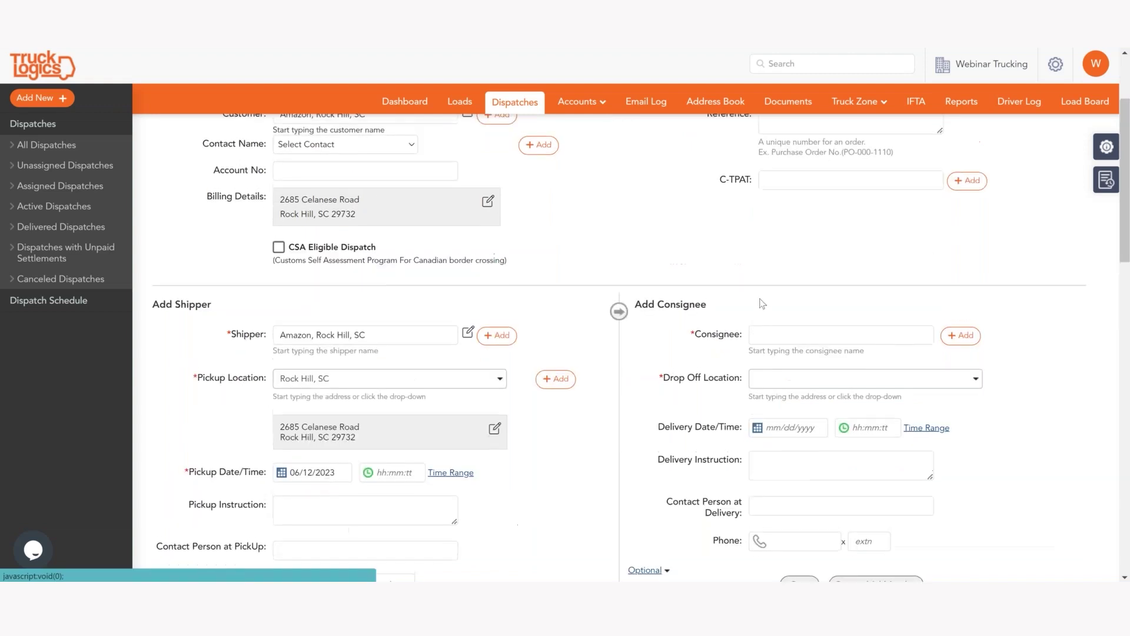
# Choose Toys R Us, Sherrills Ford, NC as the consignee and set the delivery date to 06/13/2023.
pyautogui.click(776, 335)
pyautogui.write('toh')
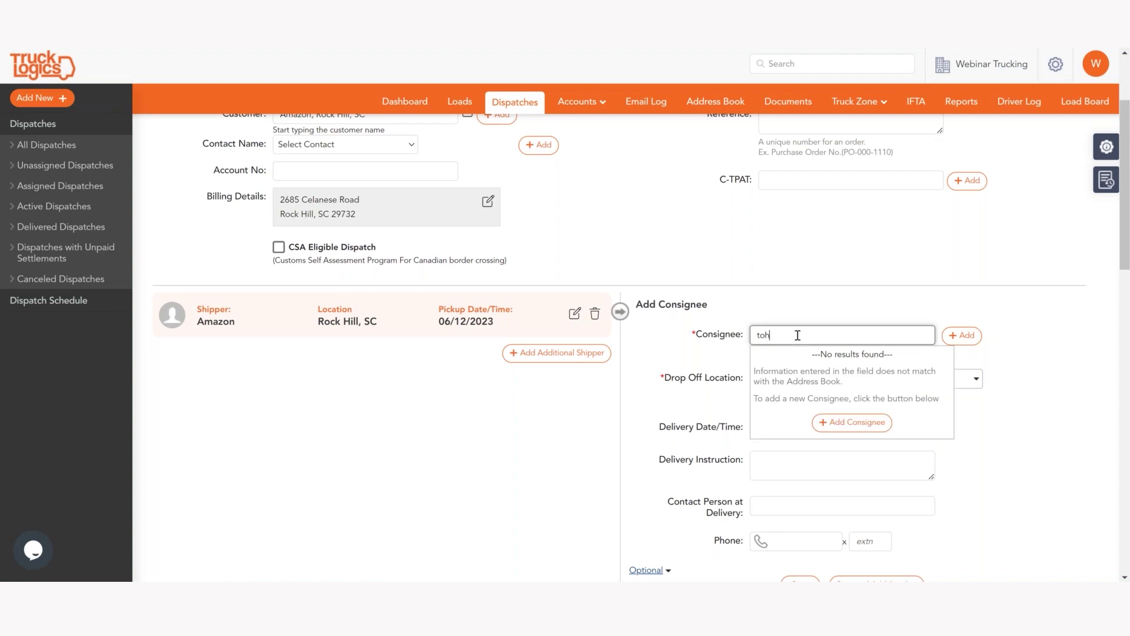
pyautogui.press('BackSpace')
pyautogui.press('BackSpace')
pyautogui.write('oys')
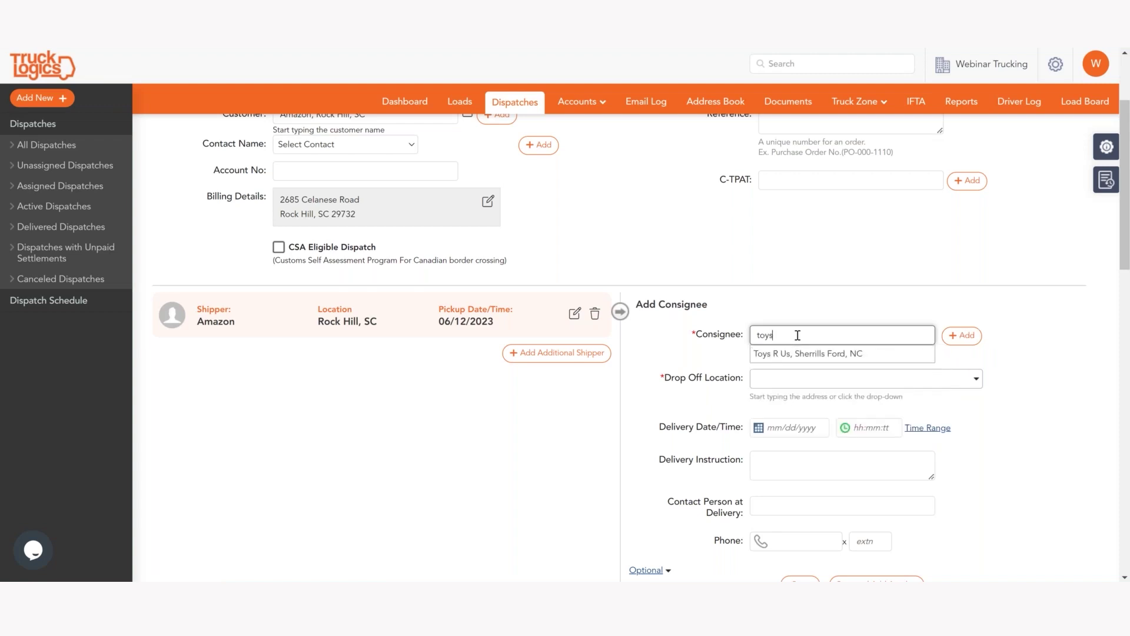
pyautogui.click(795, 348)
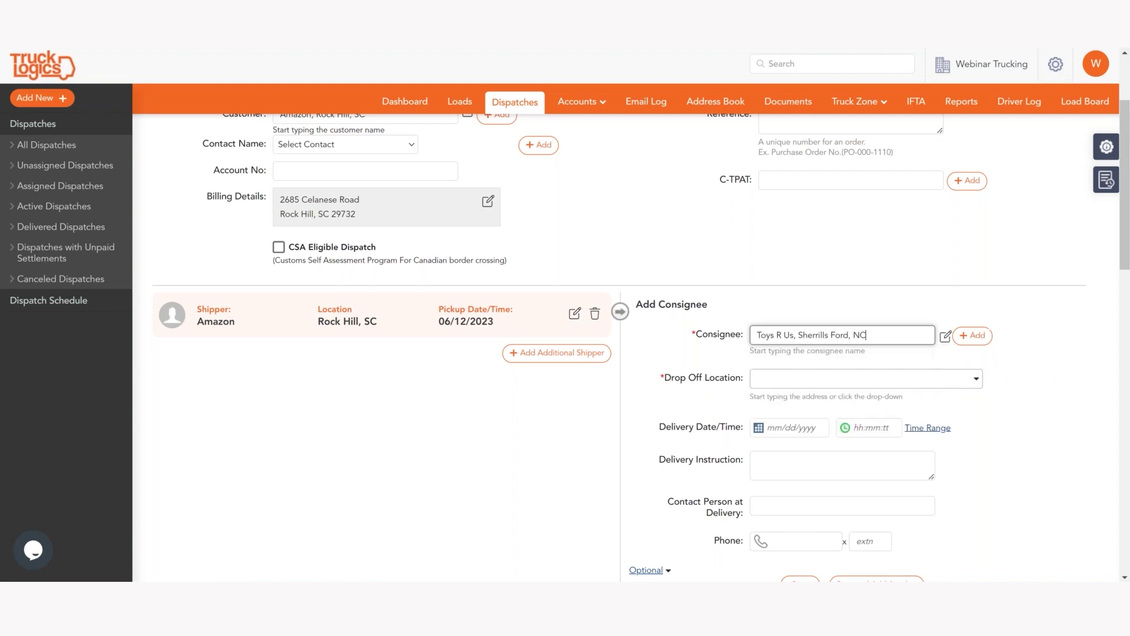
pyautogui.scroll(-3, 710, 400)
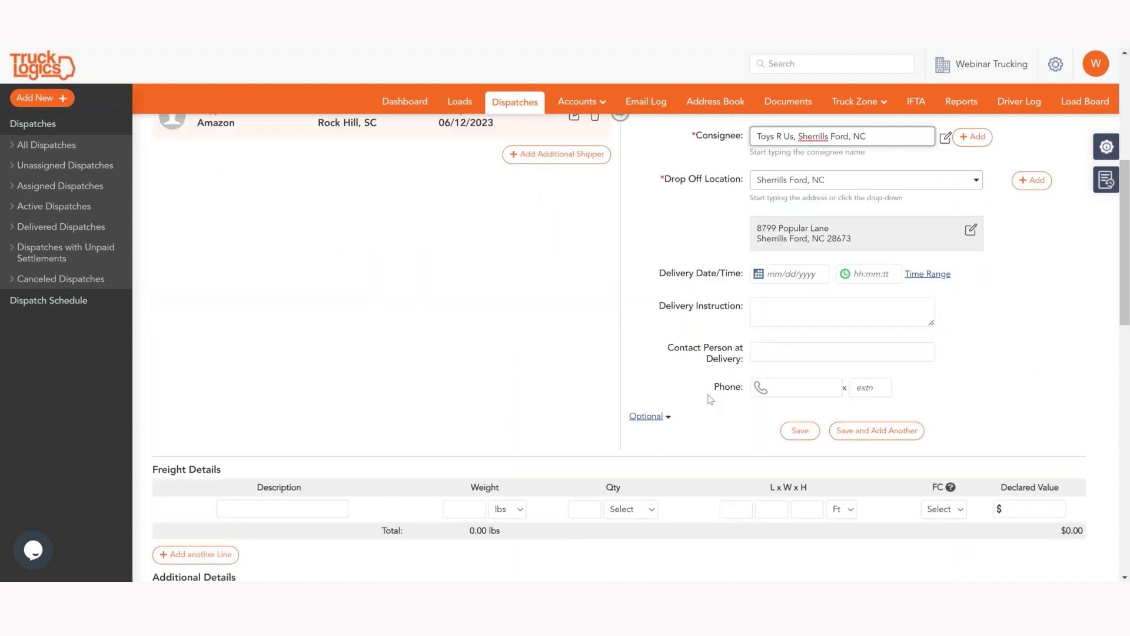
pyautogui.click(810, 274)
pyautogui.click(812, 397)
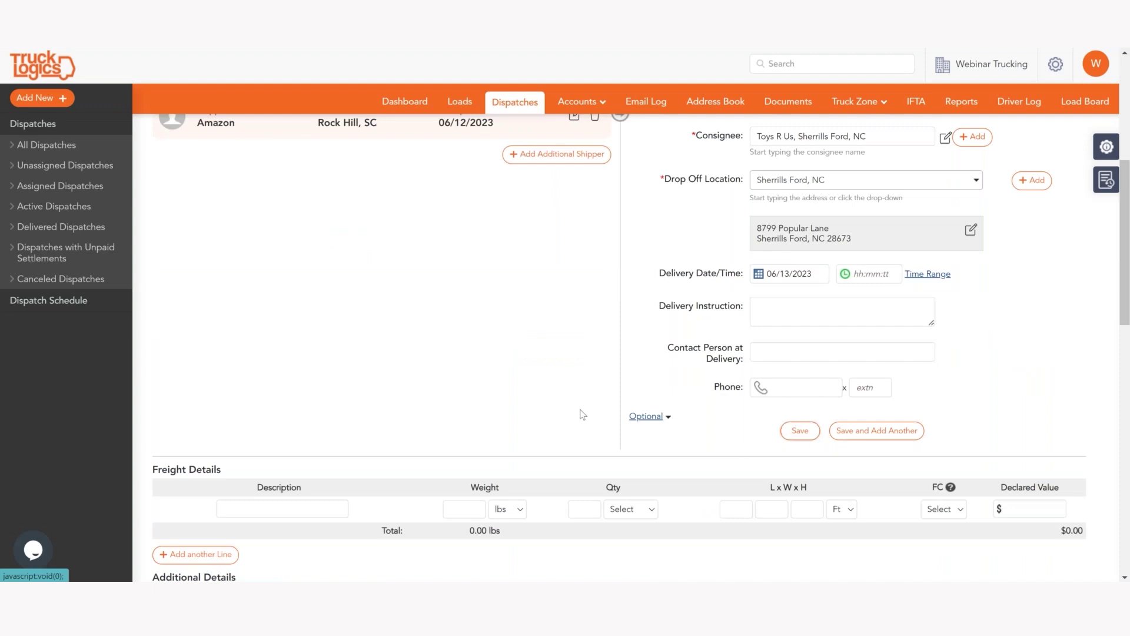
# Assign the fourth available driver in the list to the new Amazon to Toys R Us dispatch.
pyautogui.scroll(-3, 583, 411)
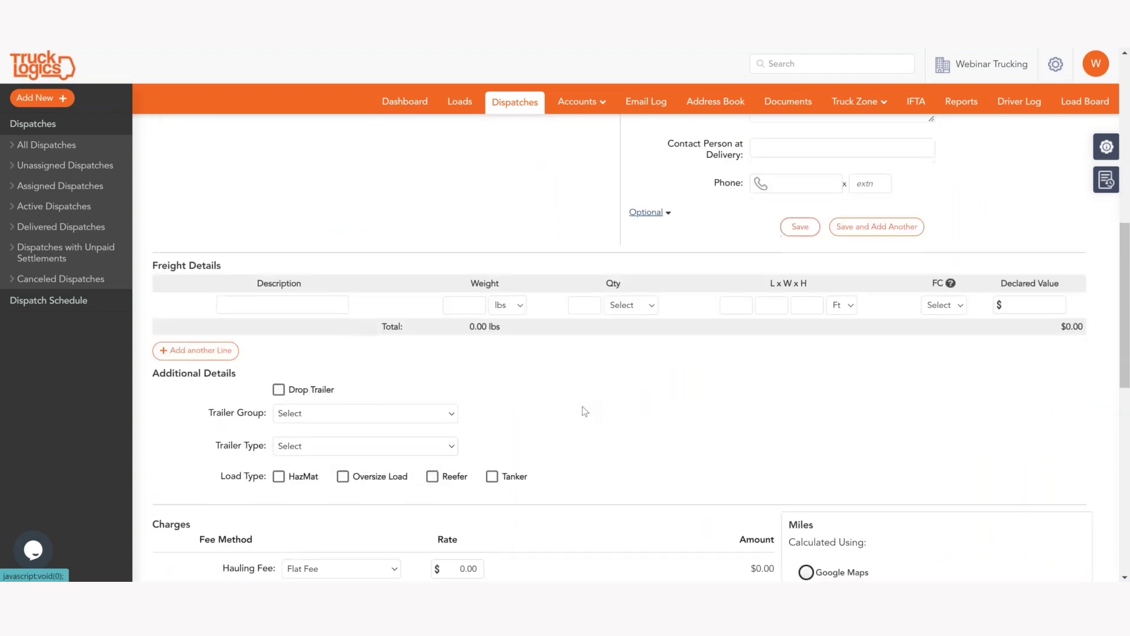
pyautogui.scroll(-6, 583, 409)
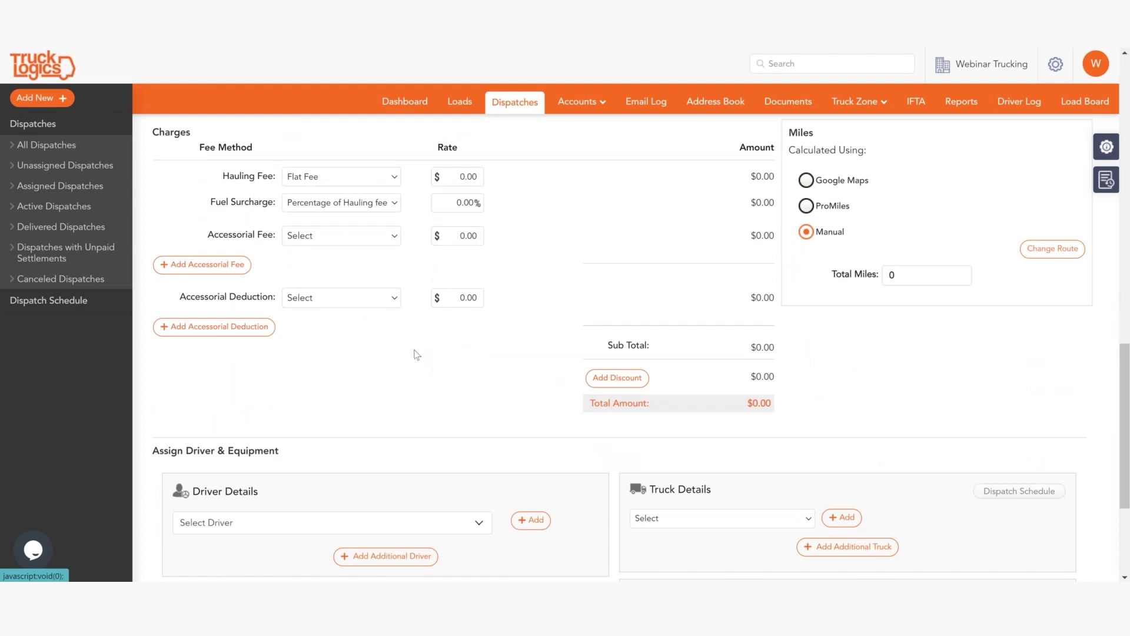
pyautogui.scroll(-2, 416, 356)
pyautogui.scroll(-1, 417, 356)
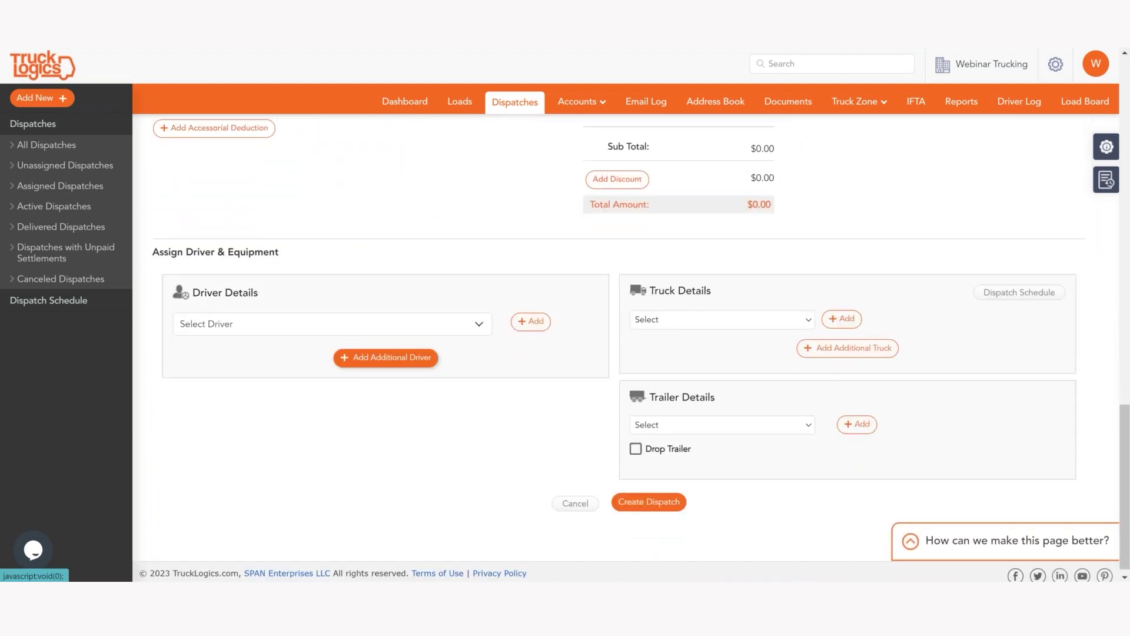
pyautogui.click(437, 332)
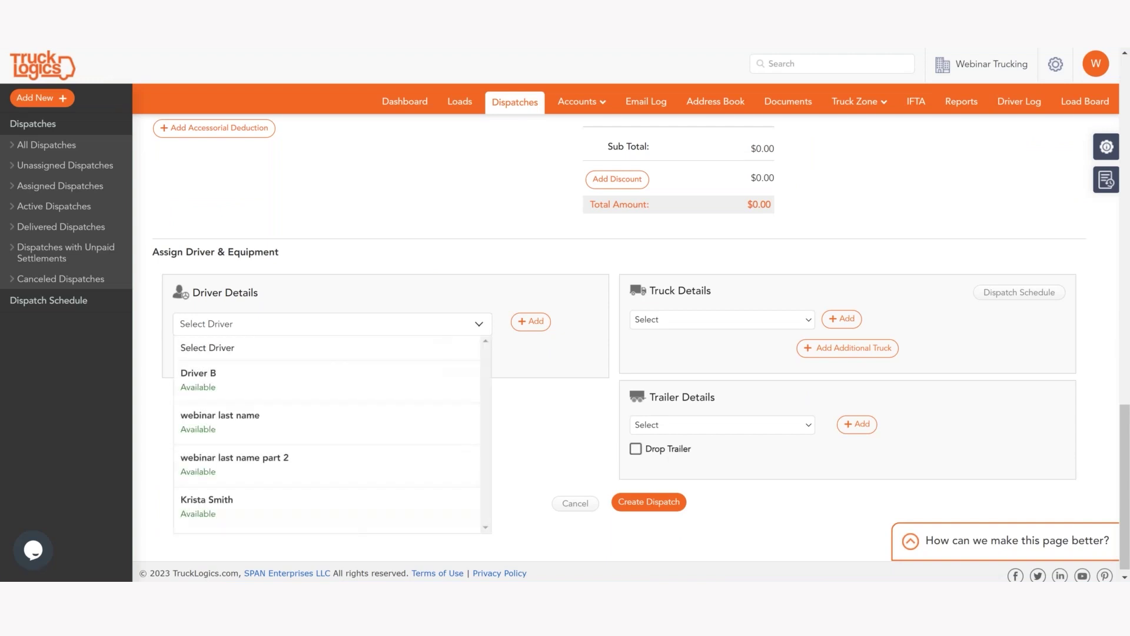
pyautogui.click(340, 520)
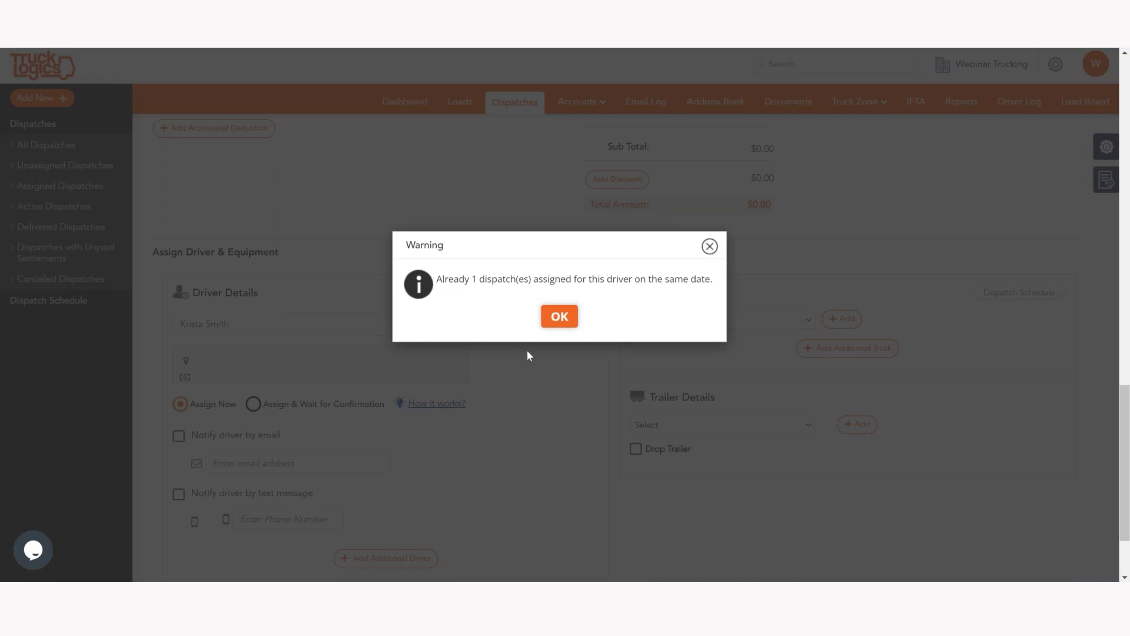
pyautogui.click(562, 316)
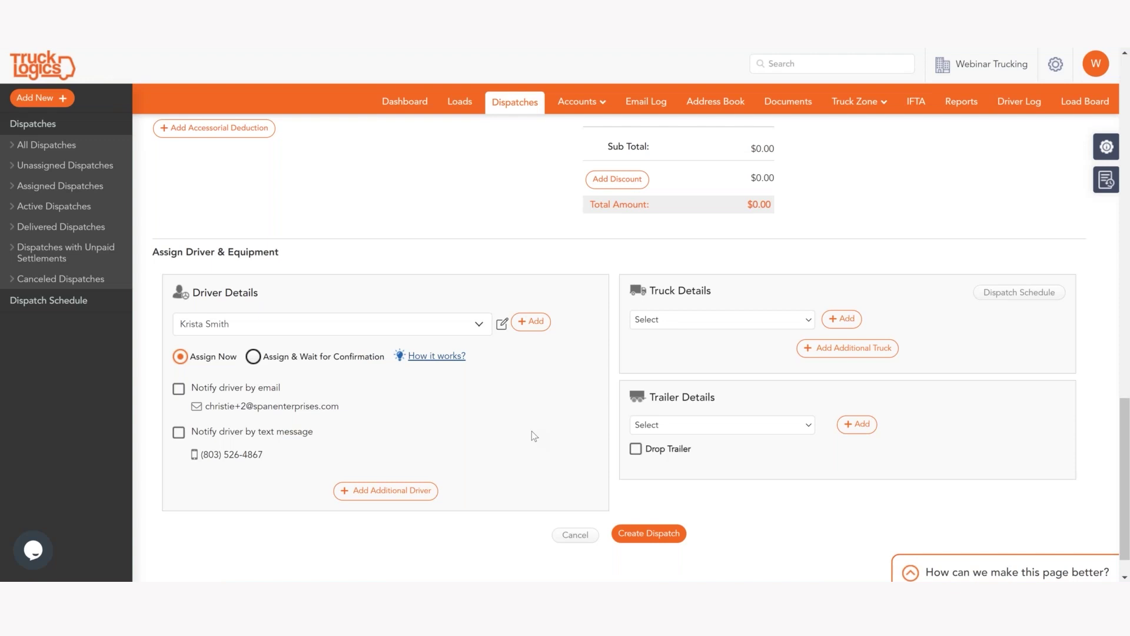
# Assign truck Web T 1 and trailer Twebb to the dispatch and try to create it.
pyautogui.click(752, 319)
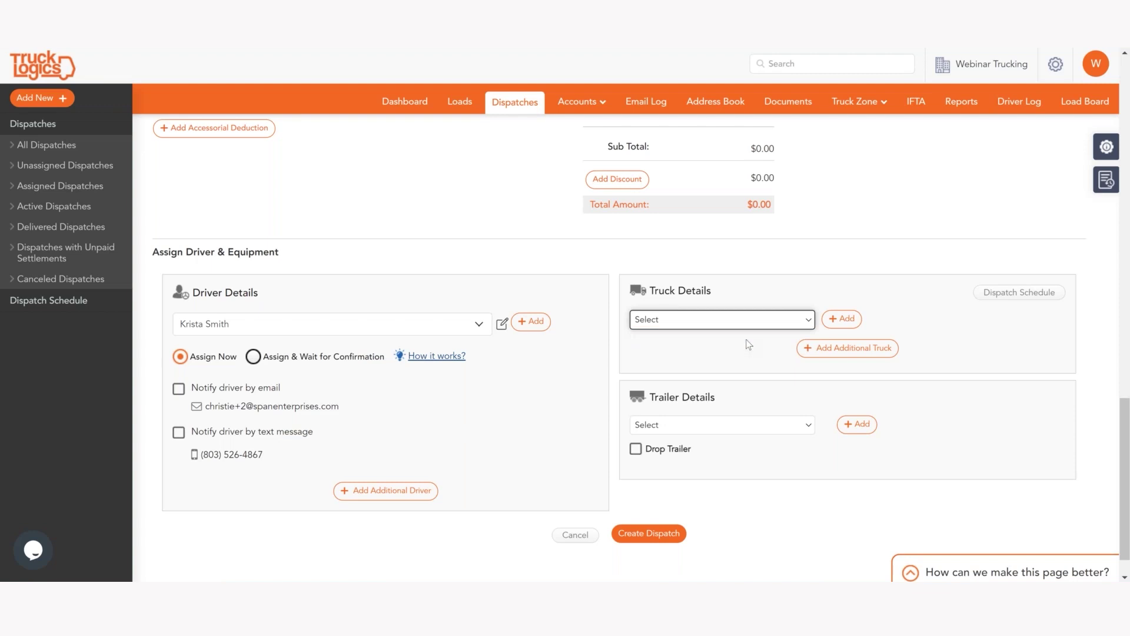
pyautogui.click(748, 346)
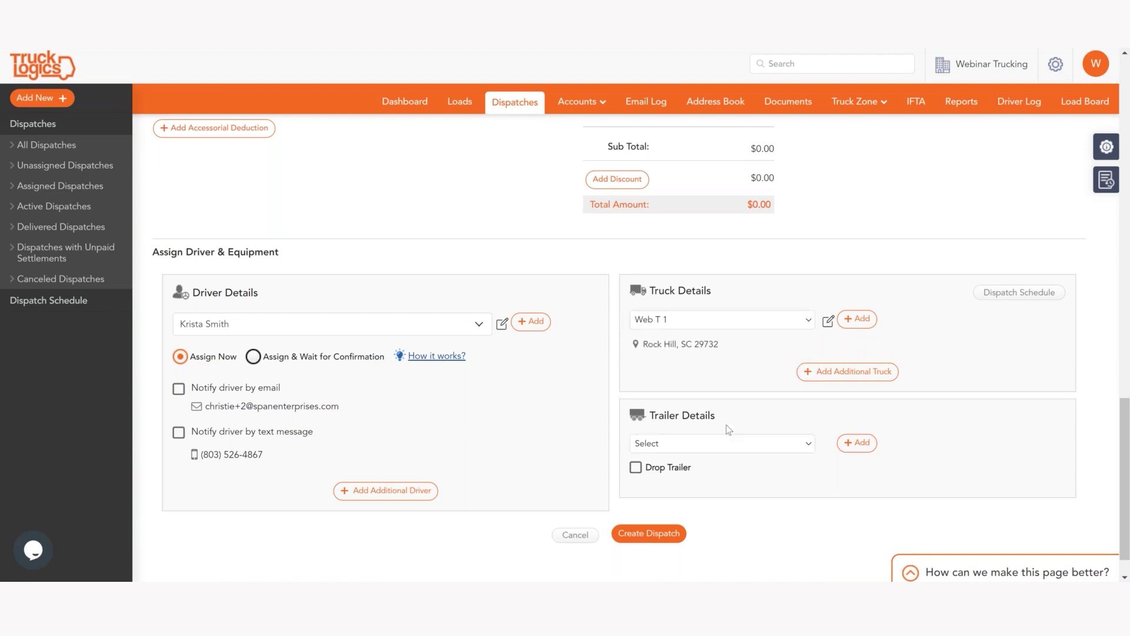
pyautogui.click(729, 445)
pyautogui.click(718, 469)
pyautogui.click(648, 533)
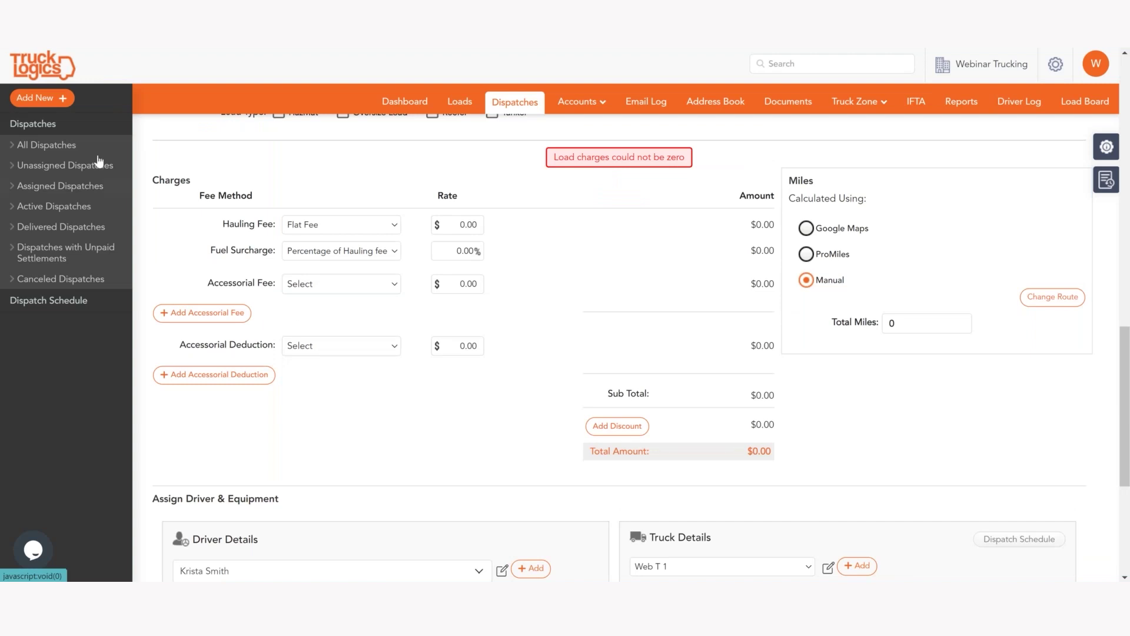
# Set the flat hauling fee in the dispatch charges to $500.00.
pyautogui.click(469, 226)
pyautogui.write('500')
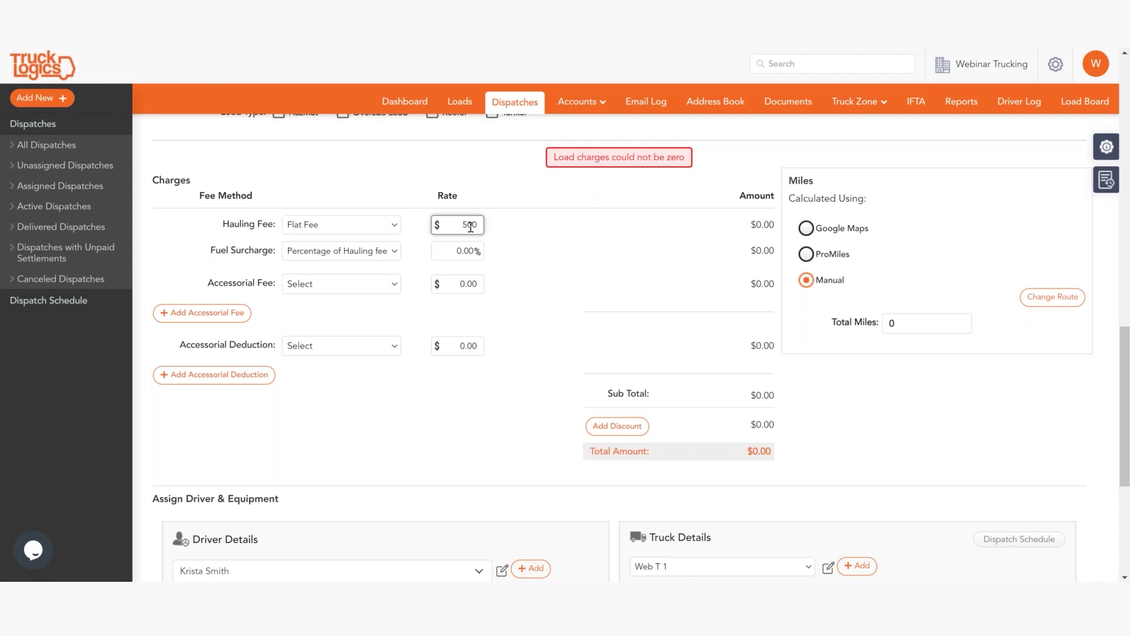
pyautogui.click(579, 315)
pyautogui.scroll(-1, 585, 321)
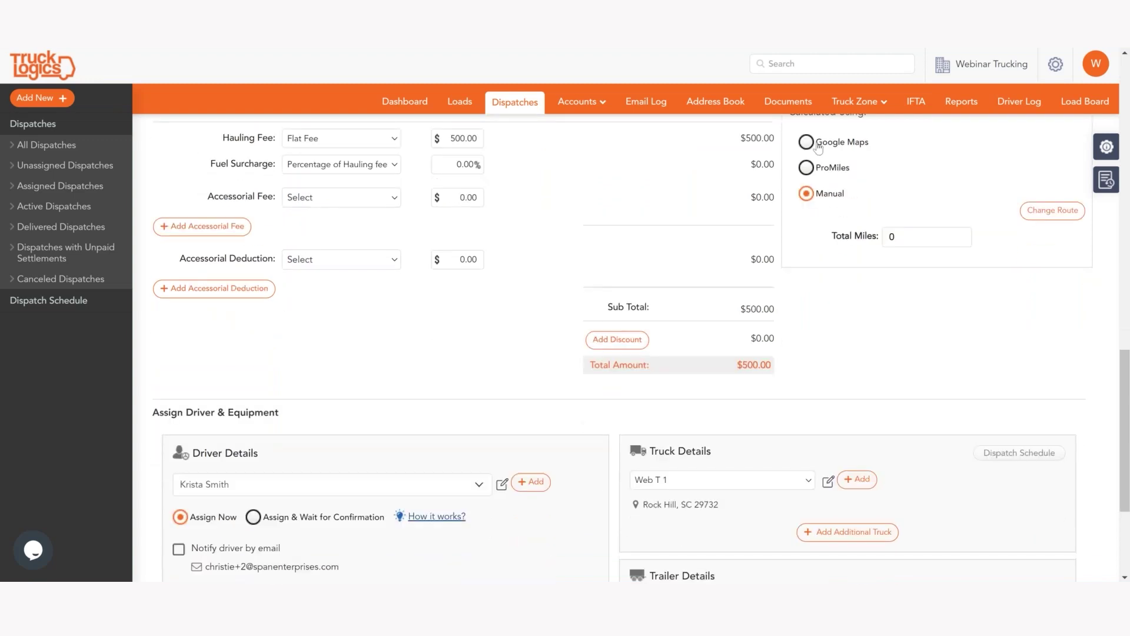
# Calculate the dispatch's route miles using ProMiles and create the dispatch.
pyautogui.click(807, 168)
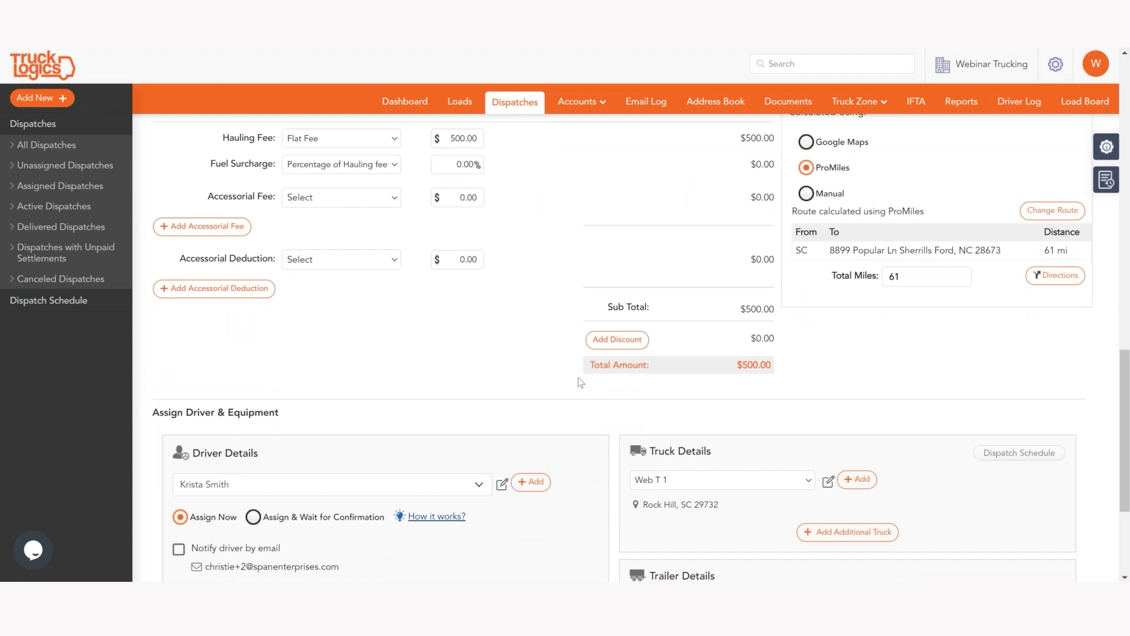
pyautogui.scroll(-3, 587, 373)
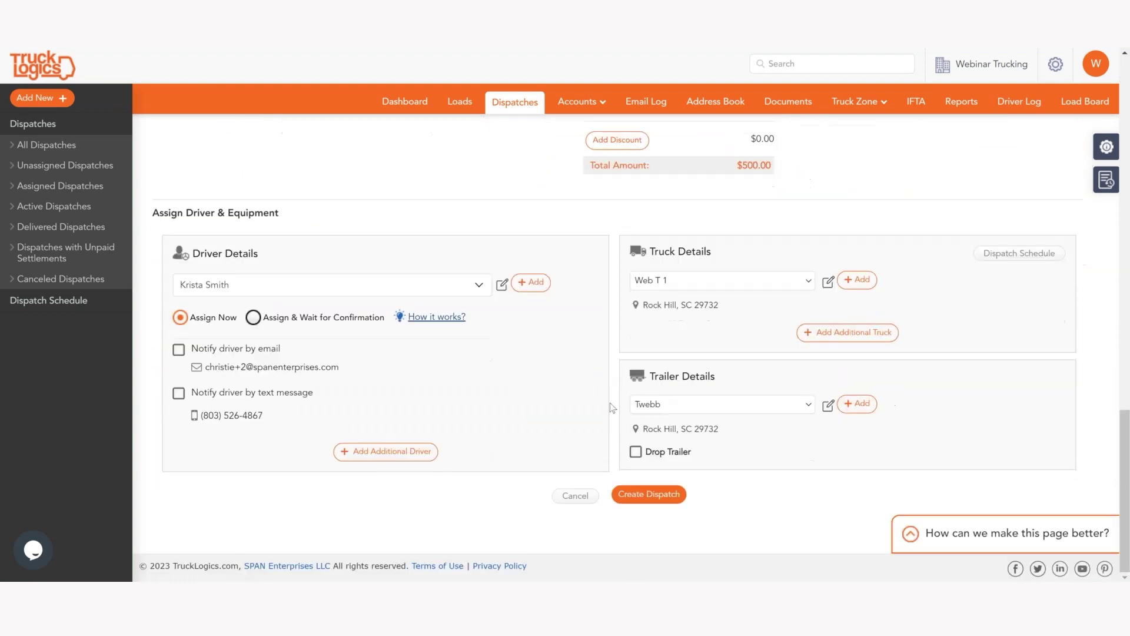
pyautogui.click(640, 494)
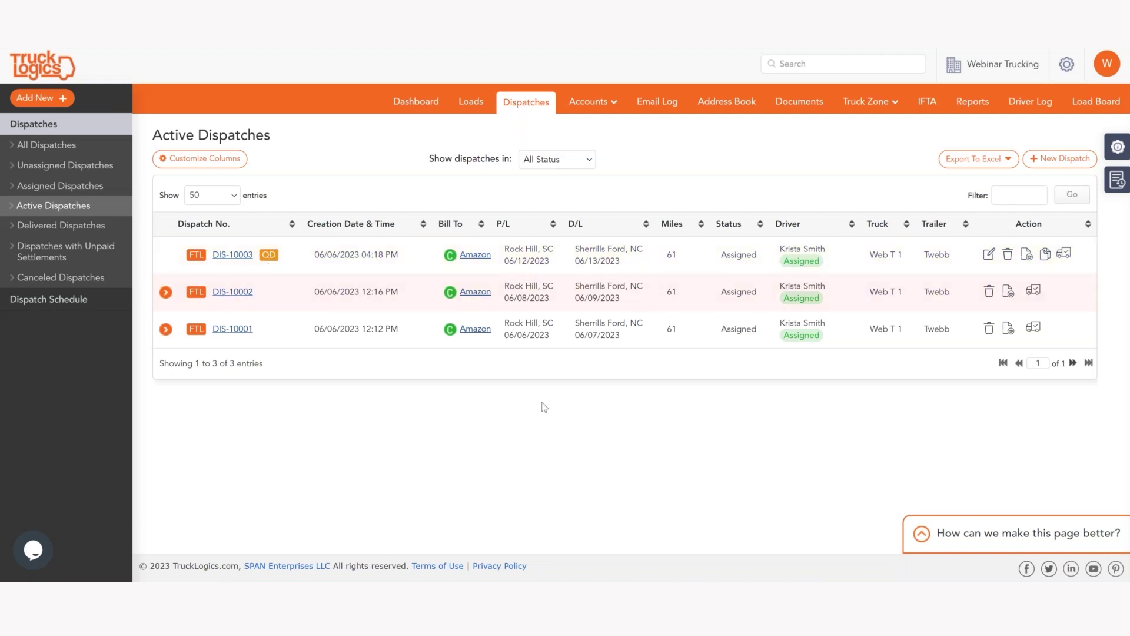
pyautogui.click(412, 104)
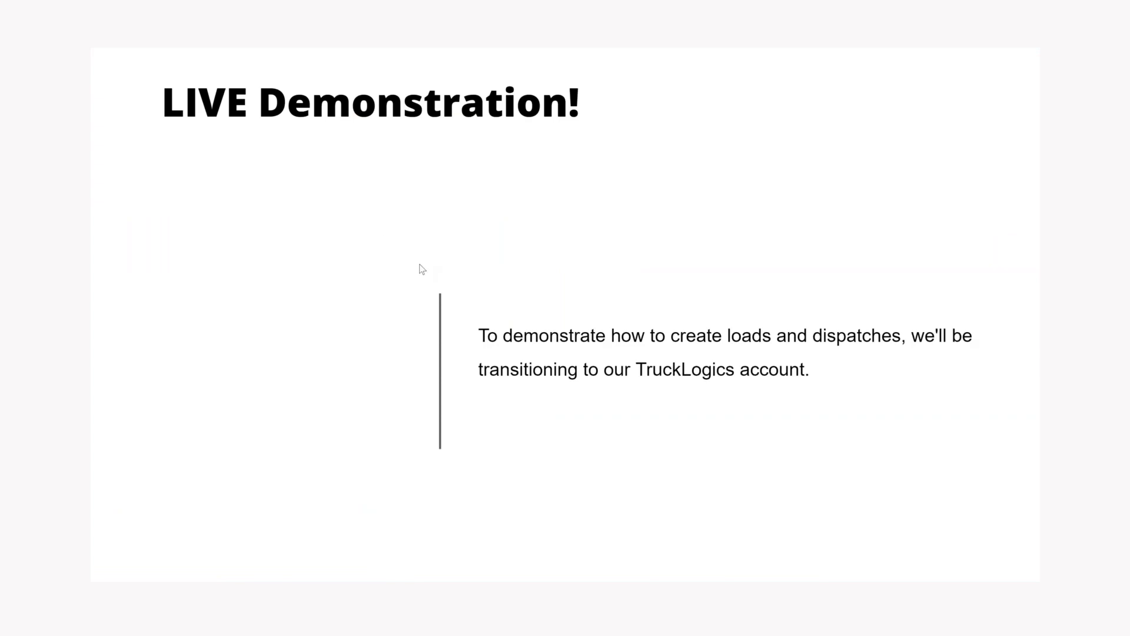
pyautogui.click(419, 264)
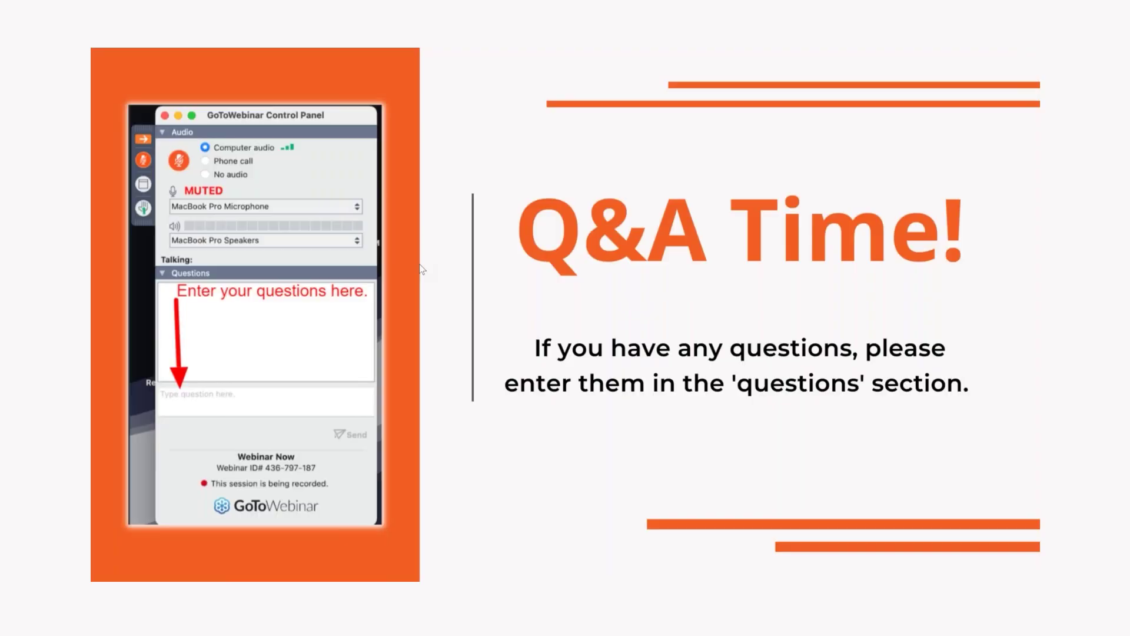